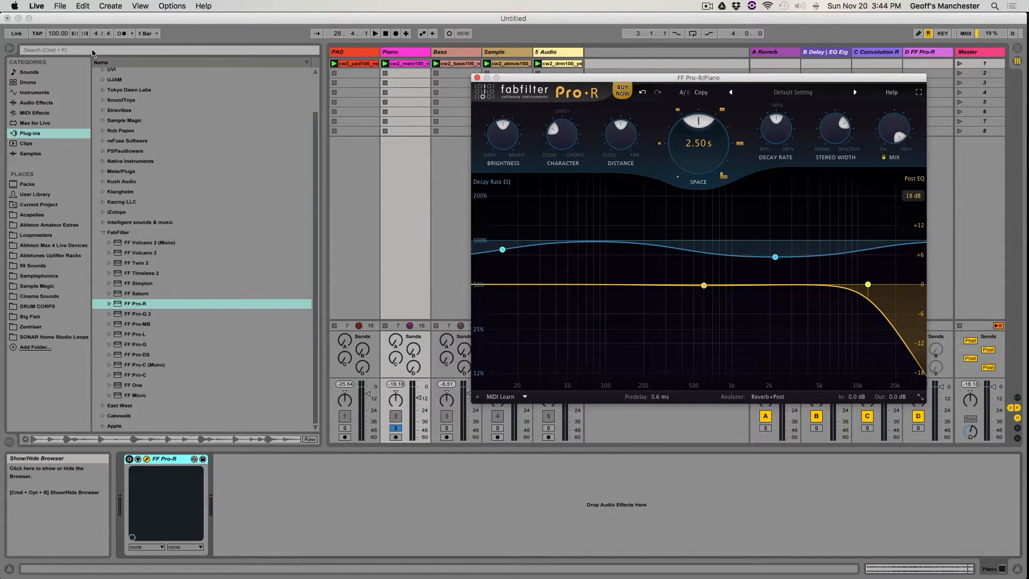
Turn off solo on the Piano track and play the full mix.
left_click(395, 429)
key("space")
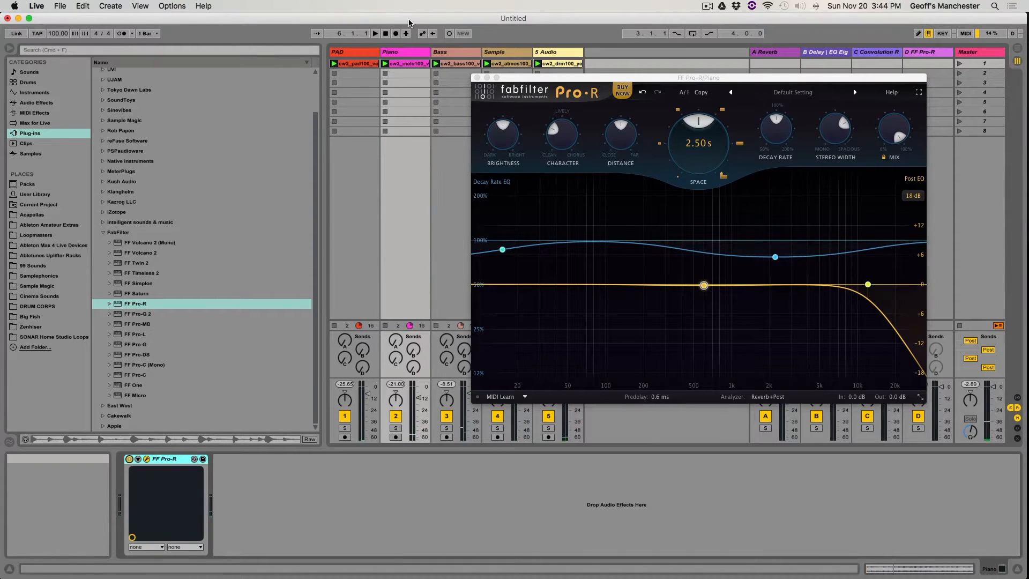
Solo and select the Piano track, start playback, and adjust the track's volume.
left_click(405, 54)
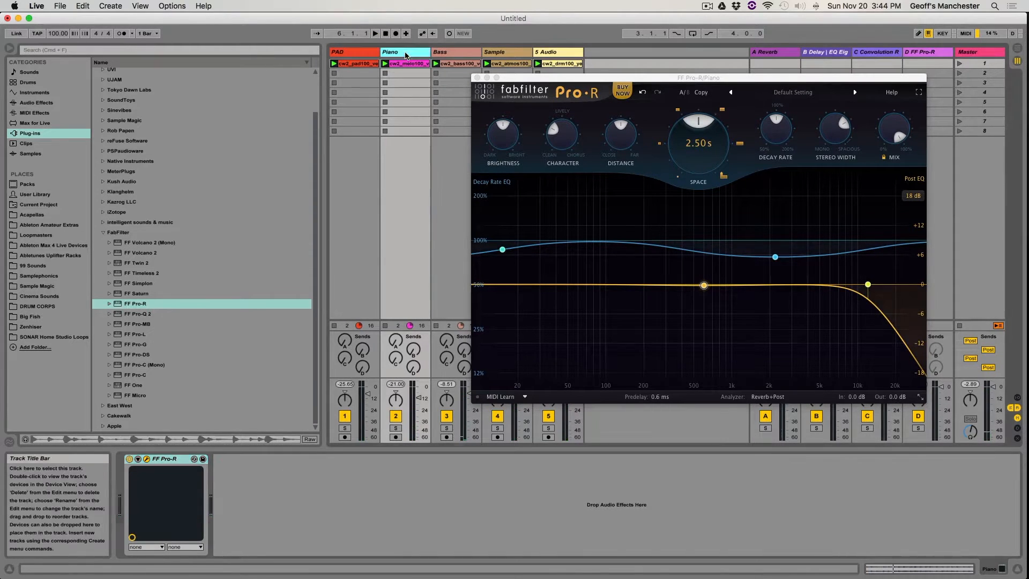
left_click(397, 429)
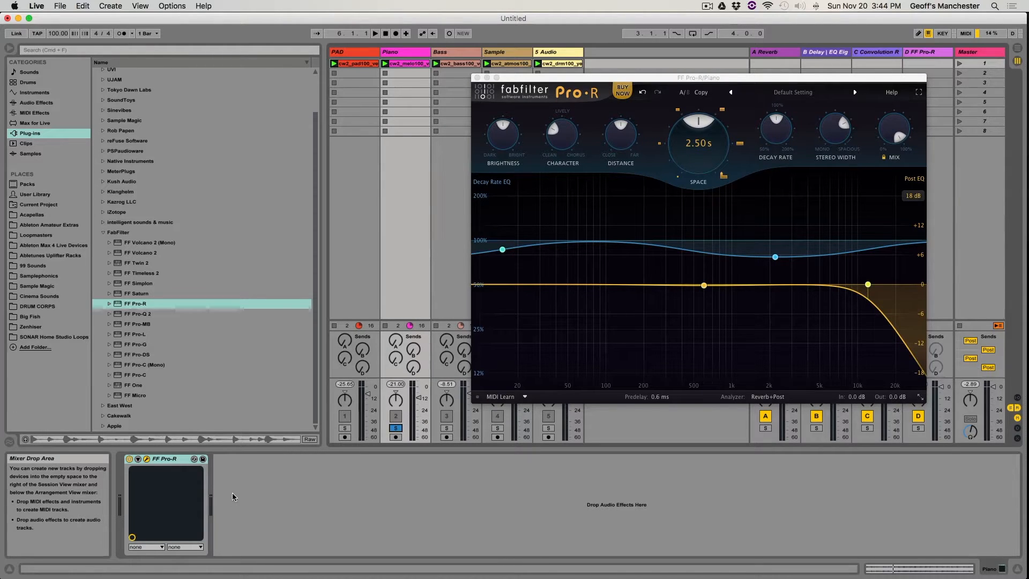
left_click(392, 54)
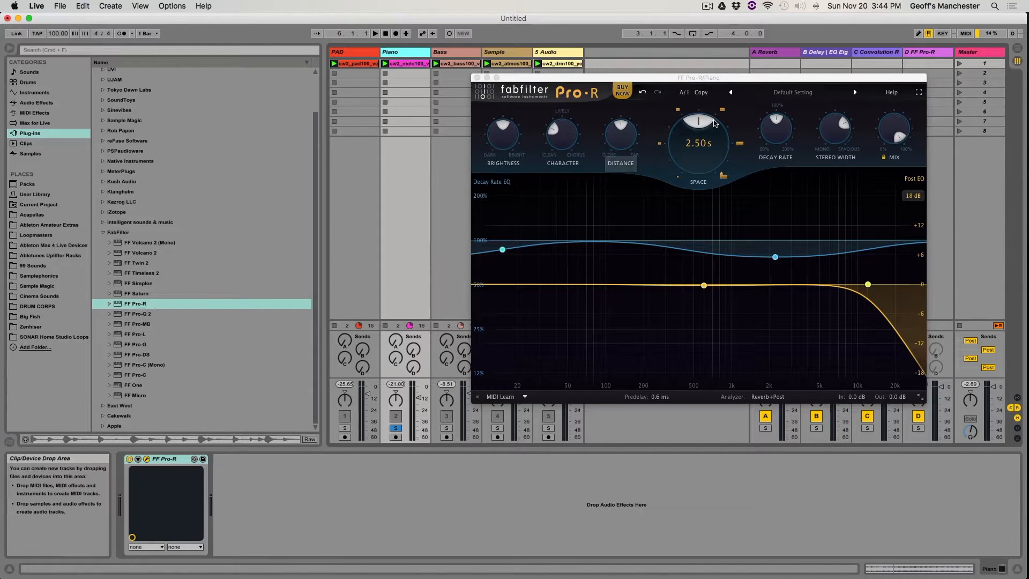
mouse_move(702, 164)
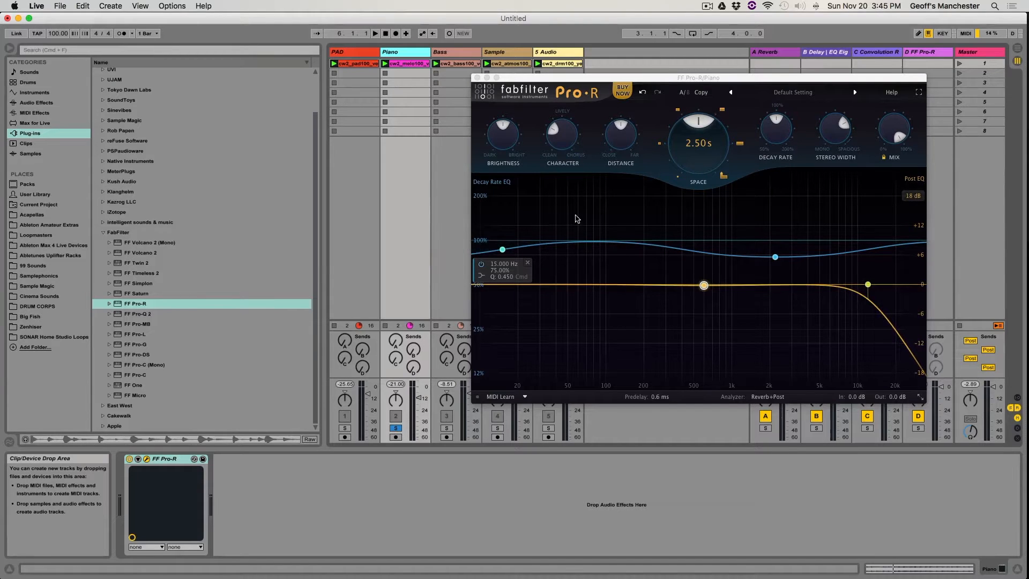
key("space")
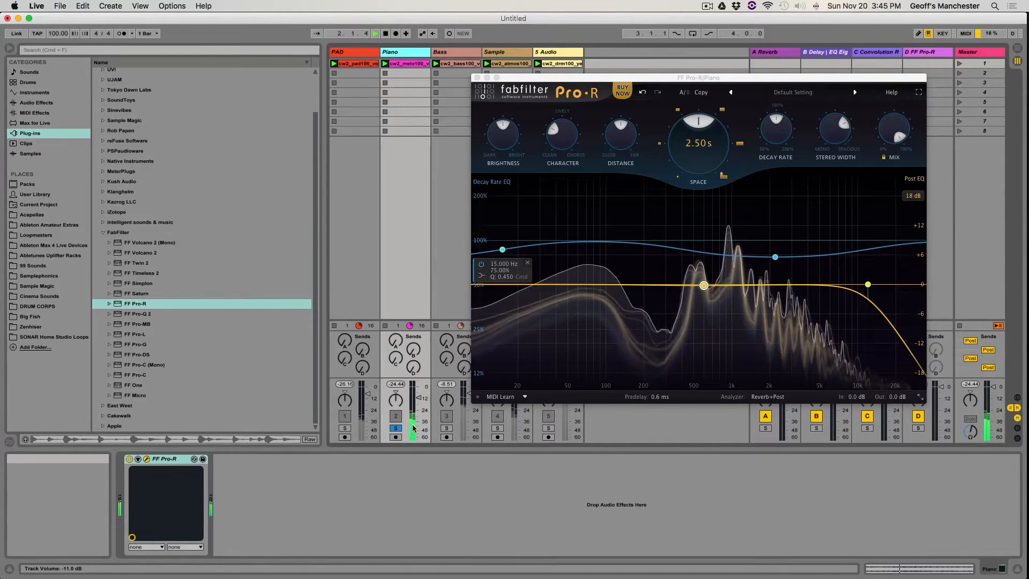
left_click(419, 397)
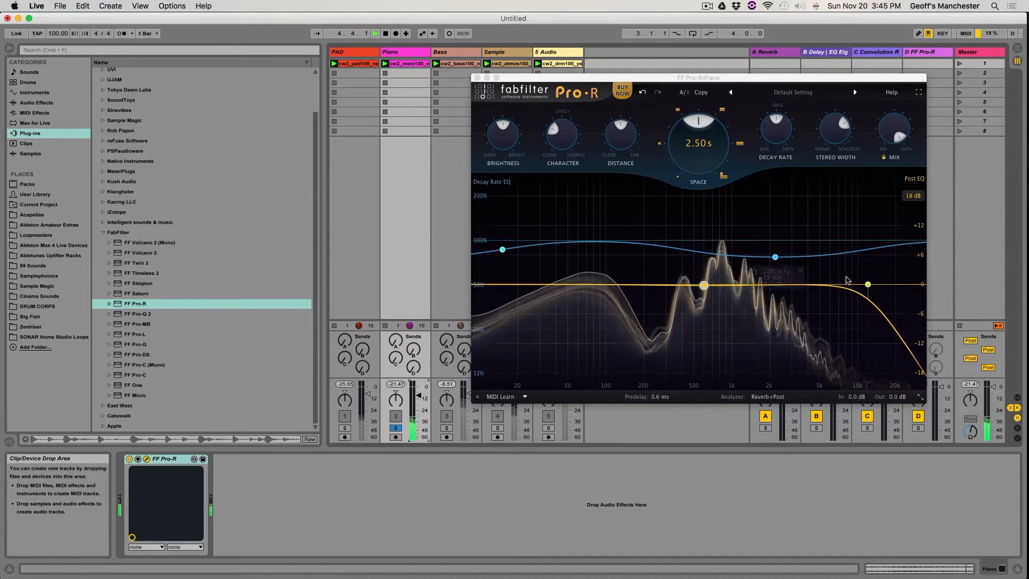
Try the reverb's analyzer in Pre+Post and Off modes, and return it to Reverb+Post.
left_click(768, 397)
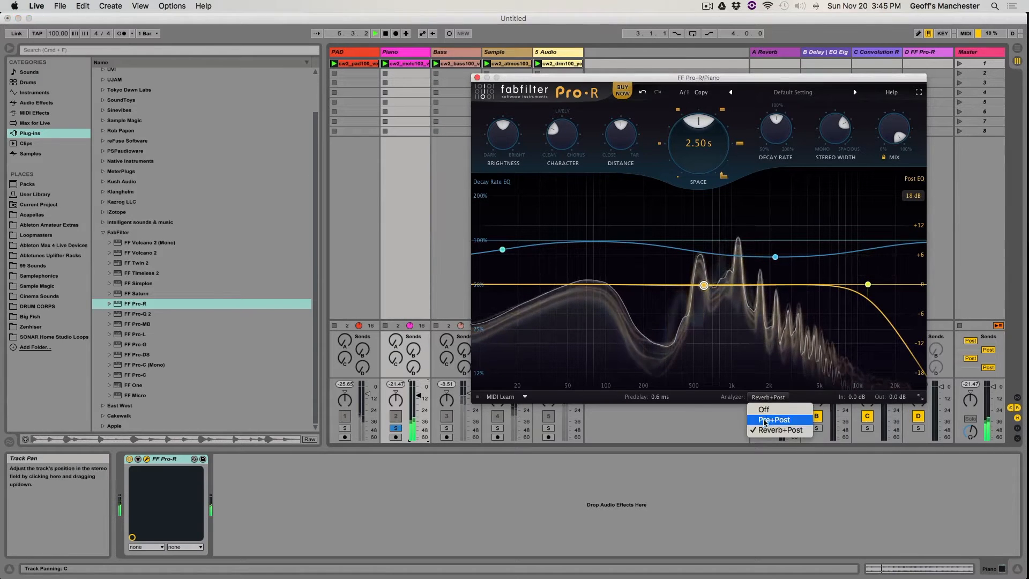
left_click(761, 420)
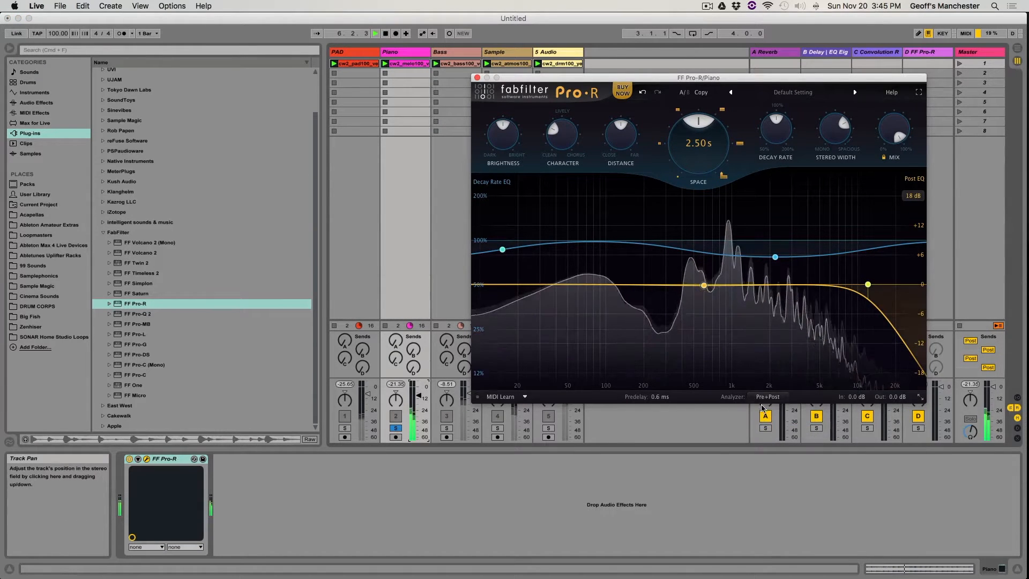
left_click(763, 397)
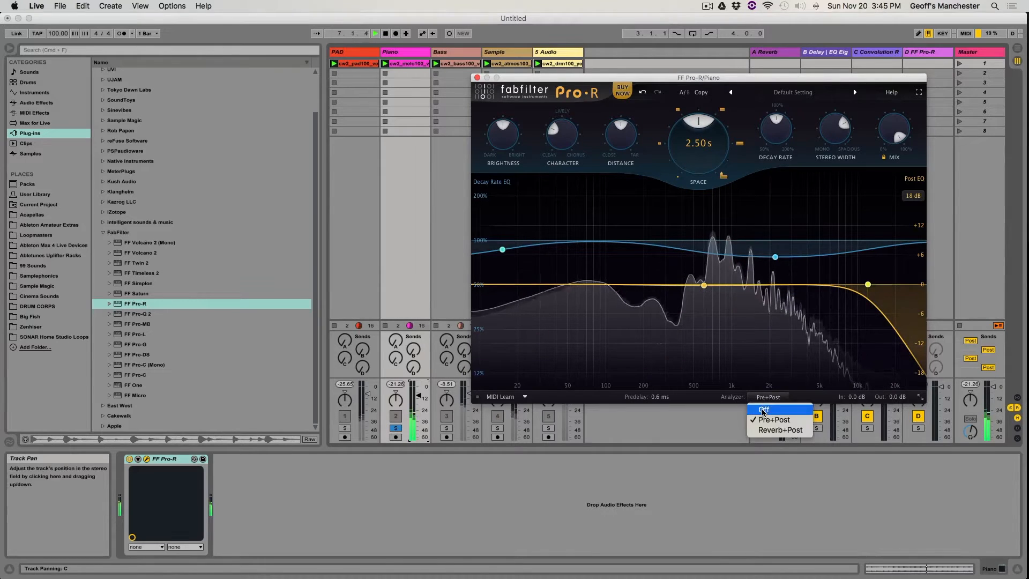
left_click(764, 410)
left_click(767, 399)
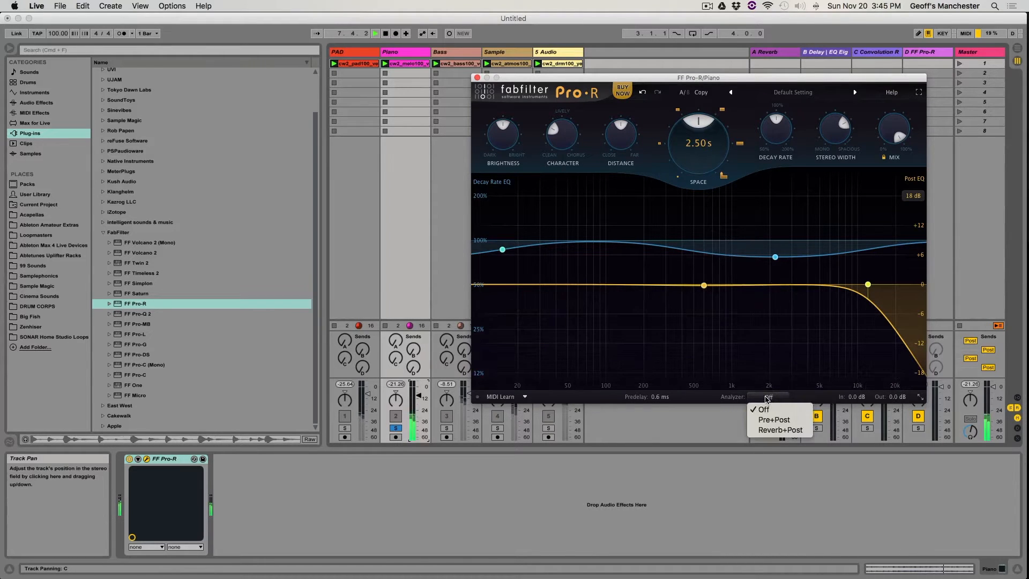
left_click(765, 431)
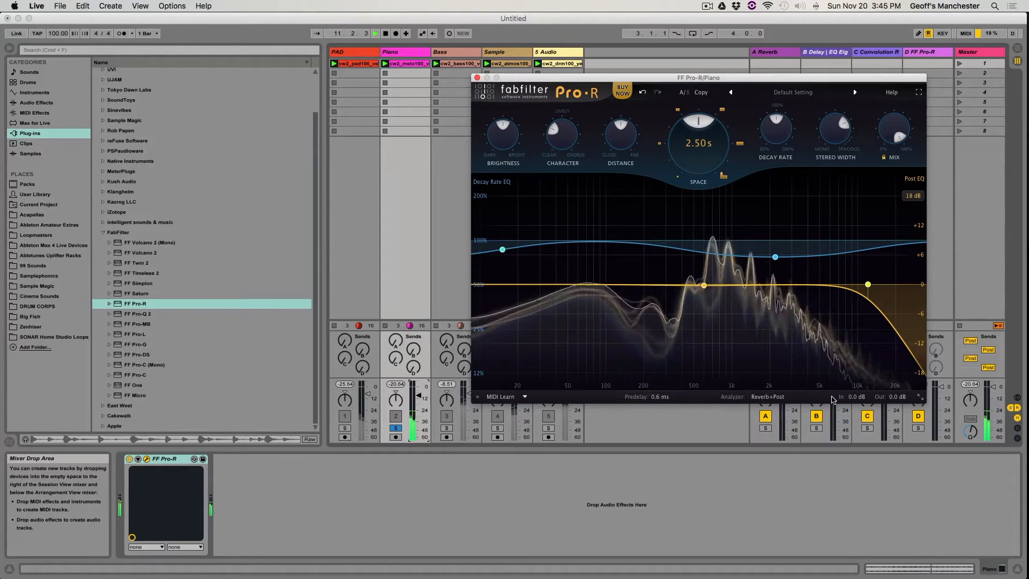
Expand the Pro-R interface to full screen and set the Mix to 100%.
mouse_move(856, 398)
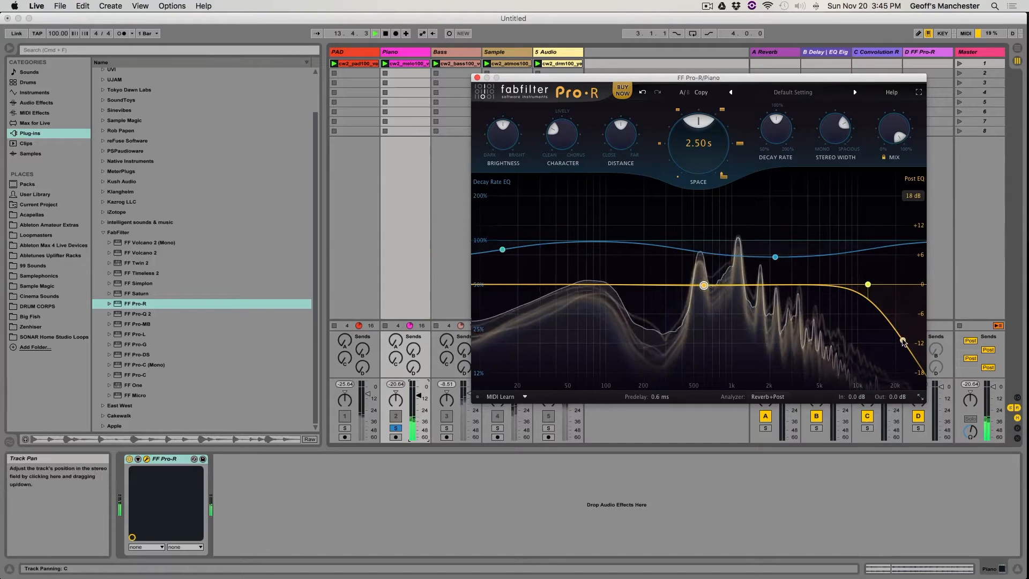
left_click(920, 93)
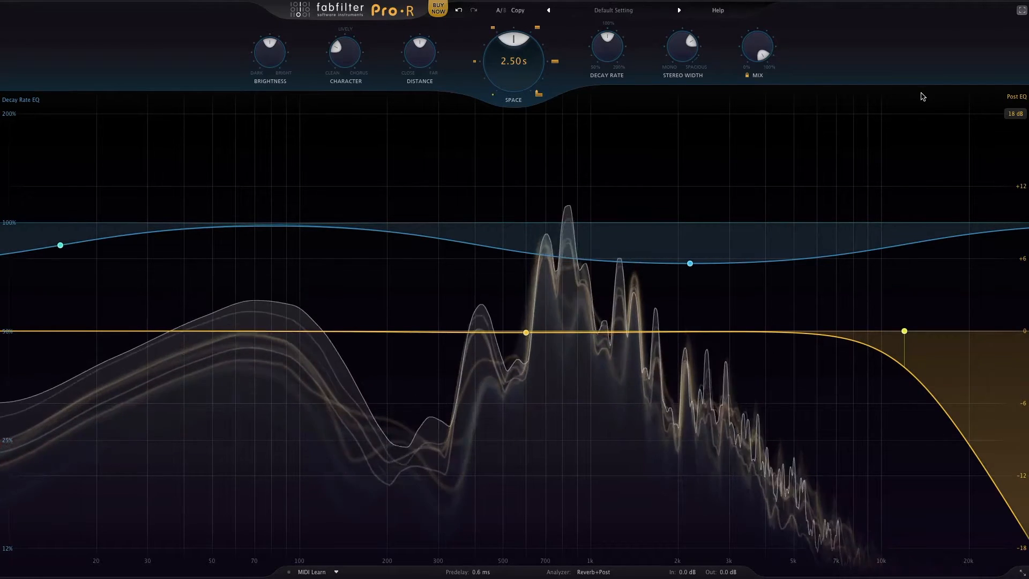
mouse_move(753, 48)
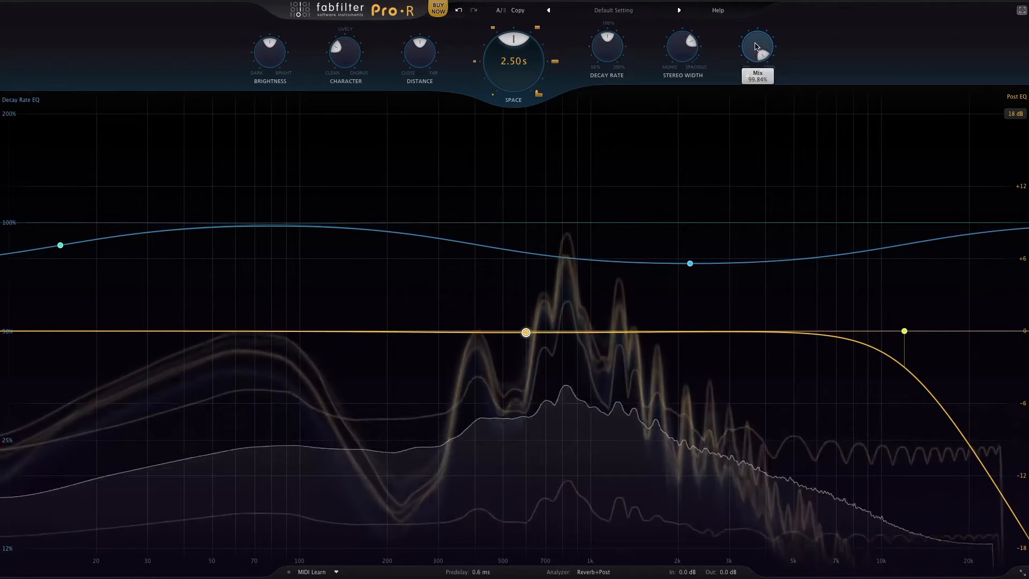
mouse_move(753, 49)
left_mouse_down()
mouse_move(757, 84)
mouse_move(753, 46)
left_mouse_up()
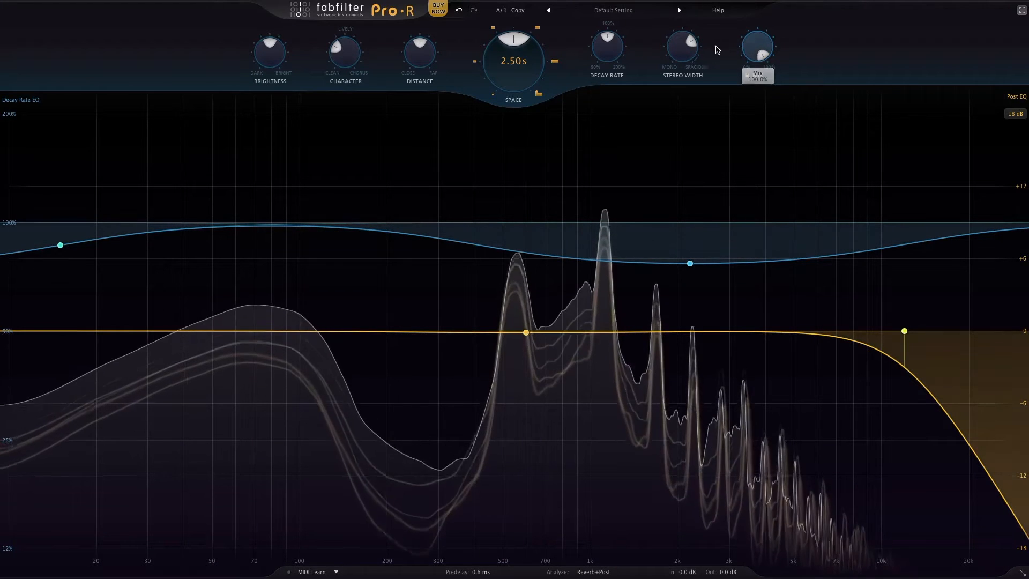
Try out different Stereo Width amounts and raise the Decay Rate to about 135%.
mouse_move(680, 57)
left_click_drag(681, 58, 659, 46)
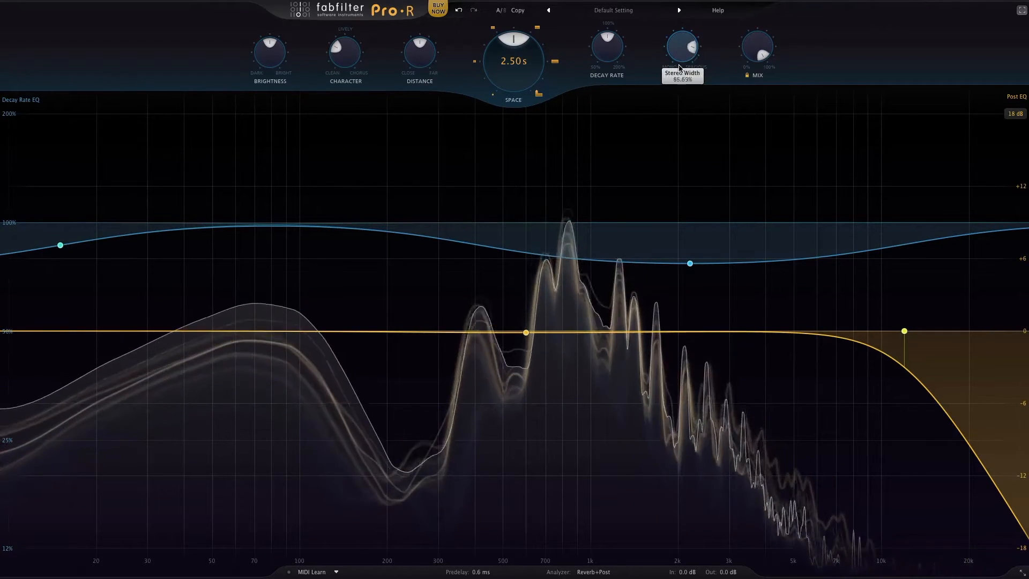
left_click_drag(606, 60, 598, 27)
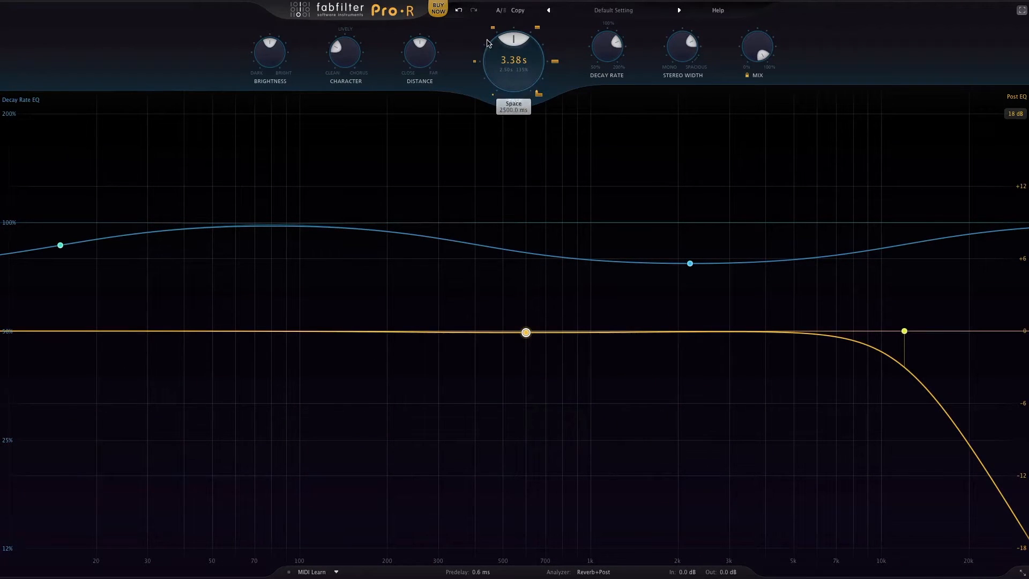
Raise Space until the decay time reaches 12.3 s and set Distance to its farthest amount.
left_click_drag(515, 75, 515, 13)
left_click_drag(509, 73, 509, 59)
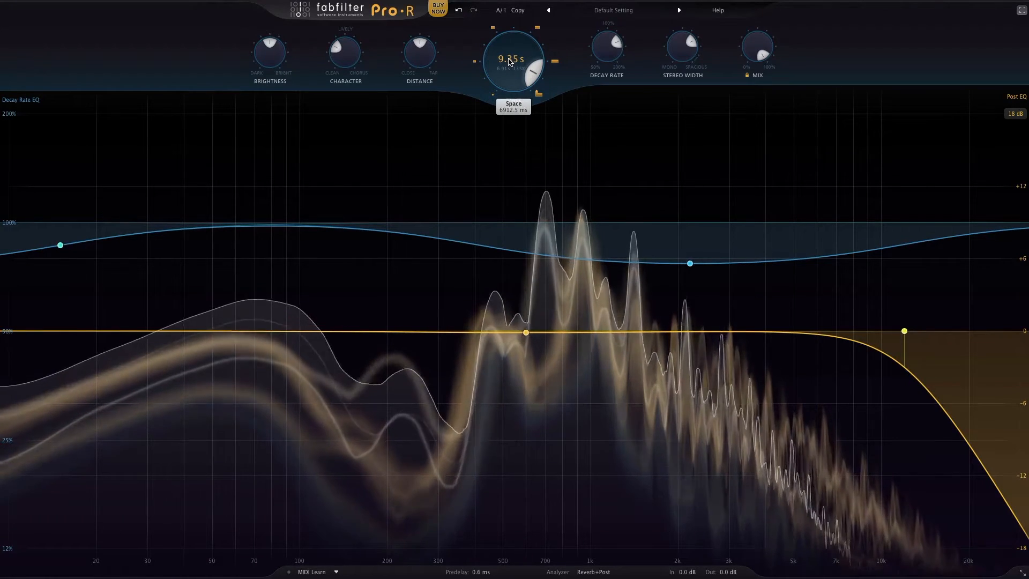
mouse_move(509, 61)
left_mouse_down()
mouse_move(508, 178)
mouse_move(502, 65)
left_mouse_up()
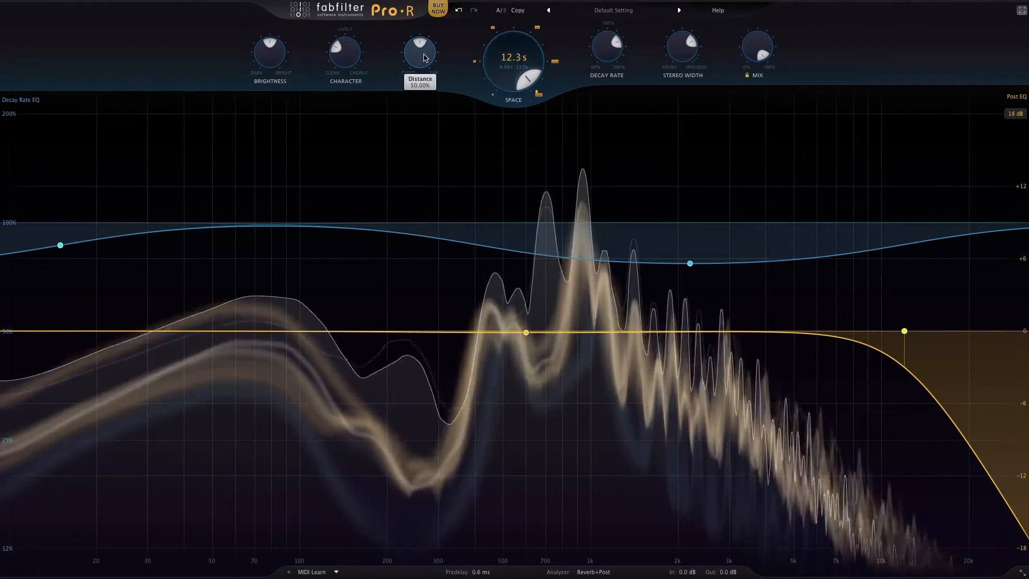
mouse_move(421, 56)
left_click_drag(421, 56, 427, 2)
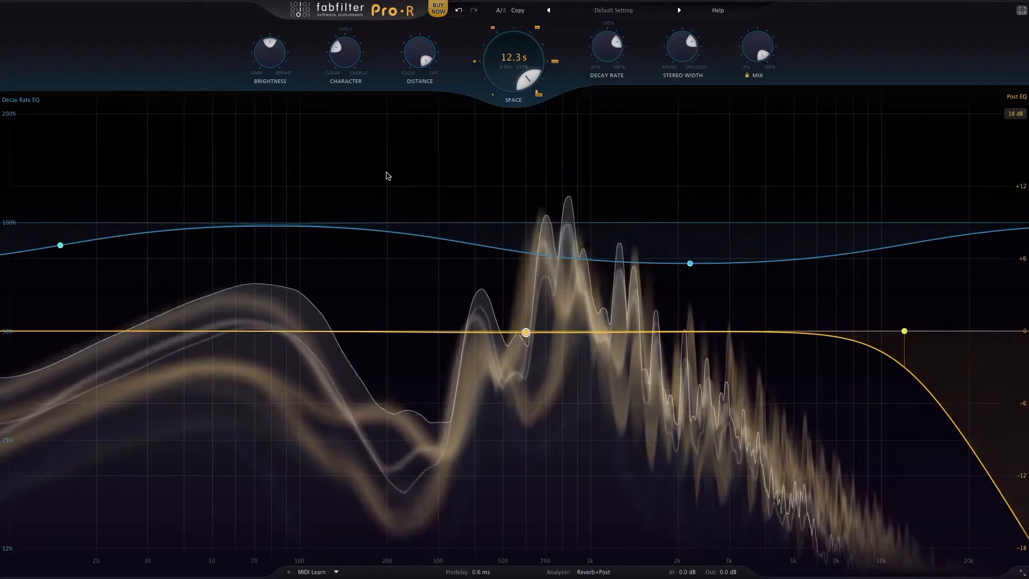
Sweep the reverb's Character up to about 86% and down to 0%.
mouse_move(345, 68)
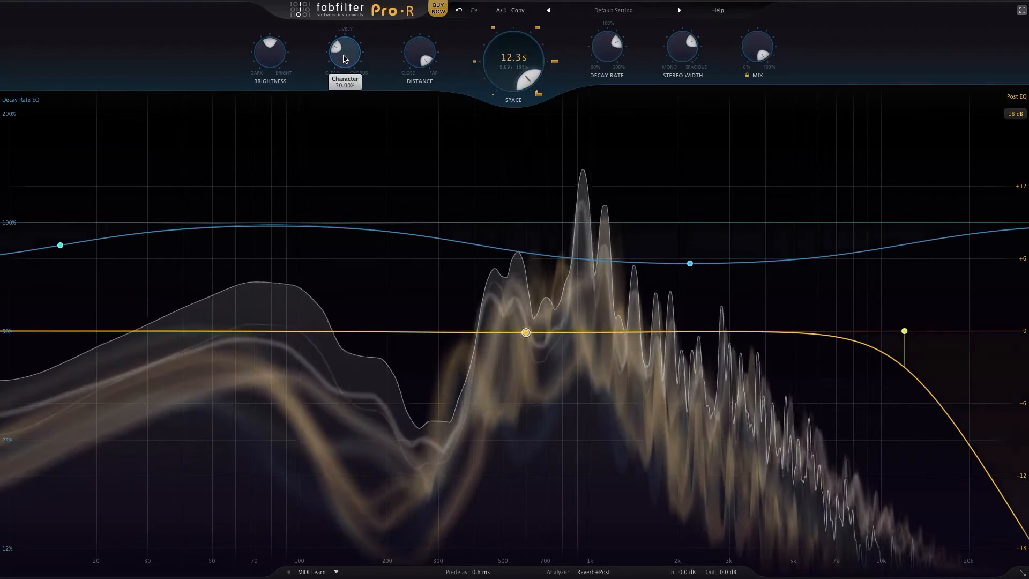
left_click_drag(345, 48, 348, 25)
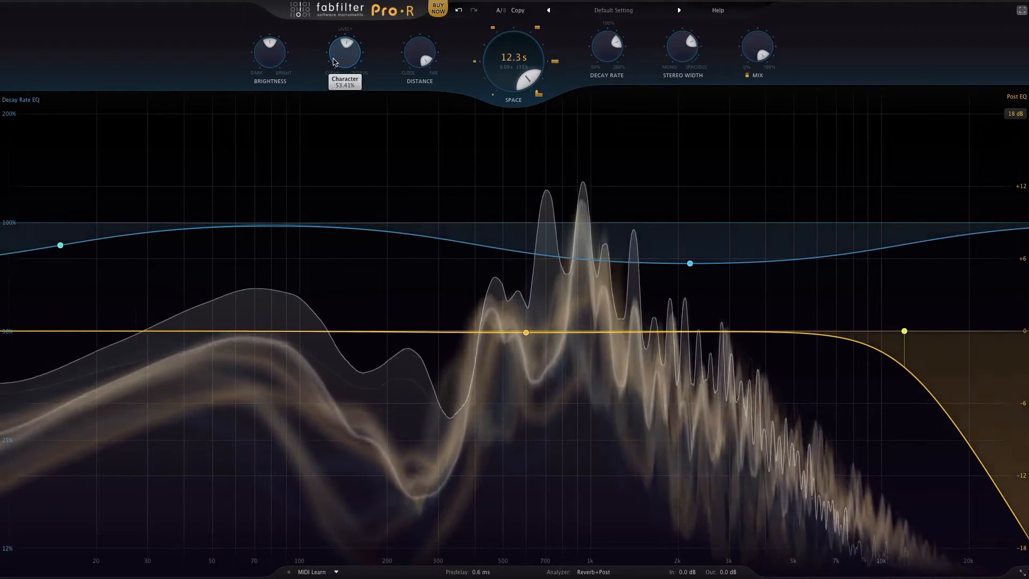
left_click_drag(338, 60, 343, 18)
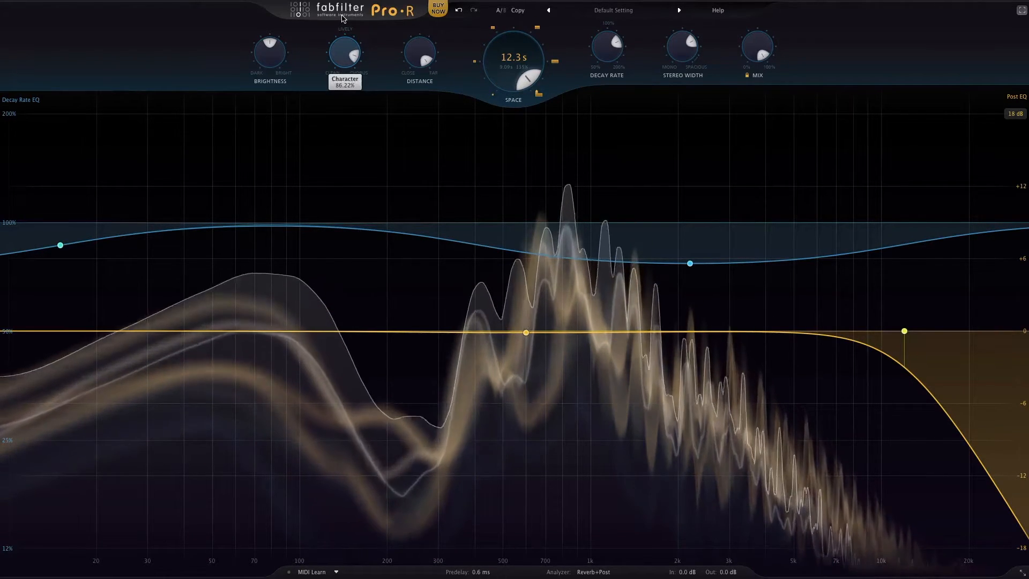
left_click_drag(343, 18, 345, 137)
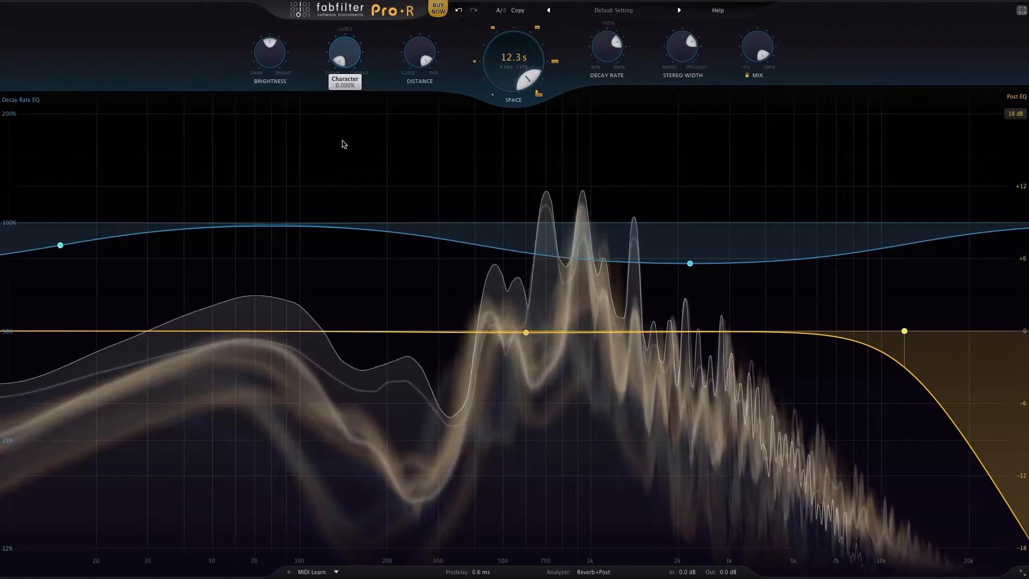
Shorten Space to a 4.53 s decay and sweep Character up to about 89% and back down toward the clean side.
scroll(500, 102, "down", 5)
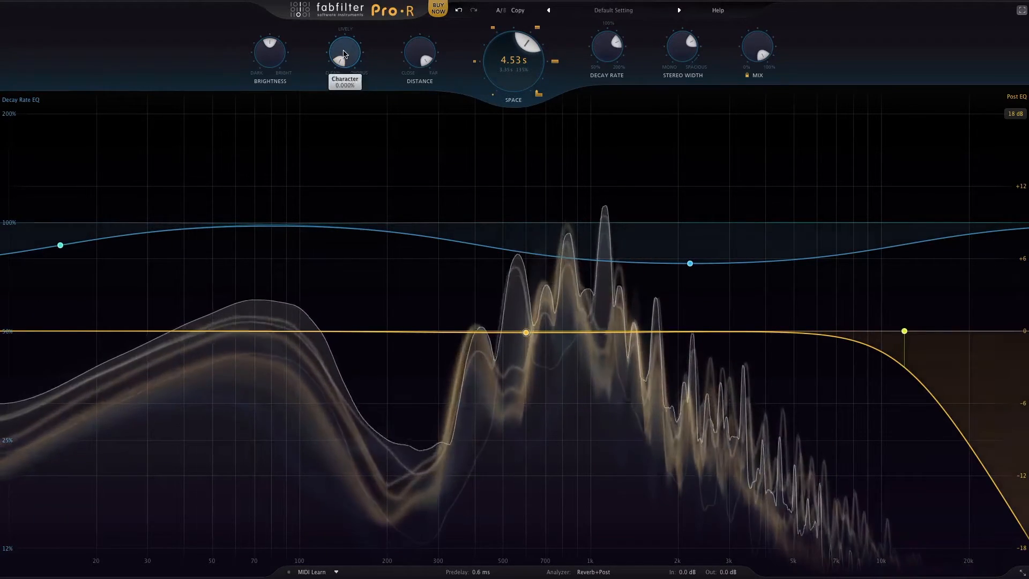
scroll(346, 52, "up", 8)
left_click_drag(347, 53, 346, 2)
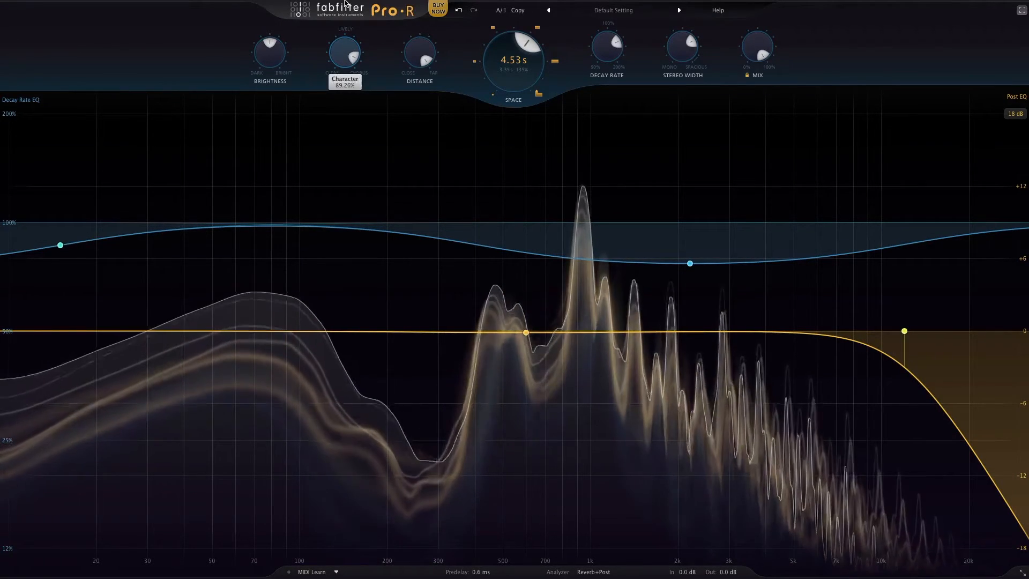
left_click_drag(345, 3, 336, 89)
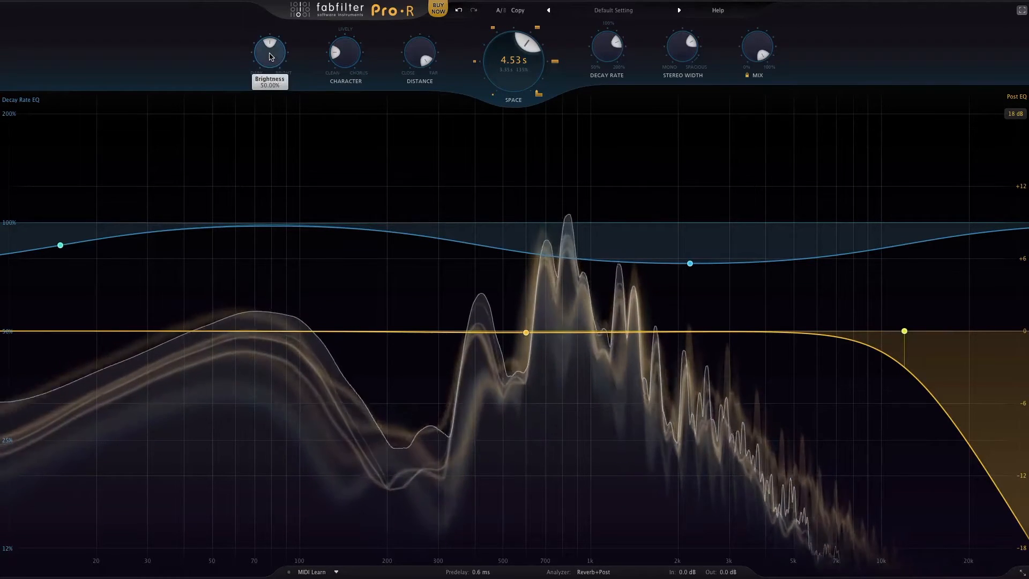
Sweep Brightness between 0% and 100%, leaving it at the darkest end.
left_click_drag(270, 56, 245, 161)
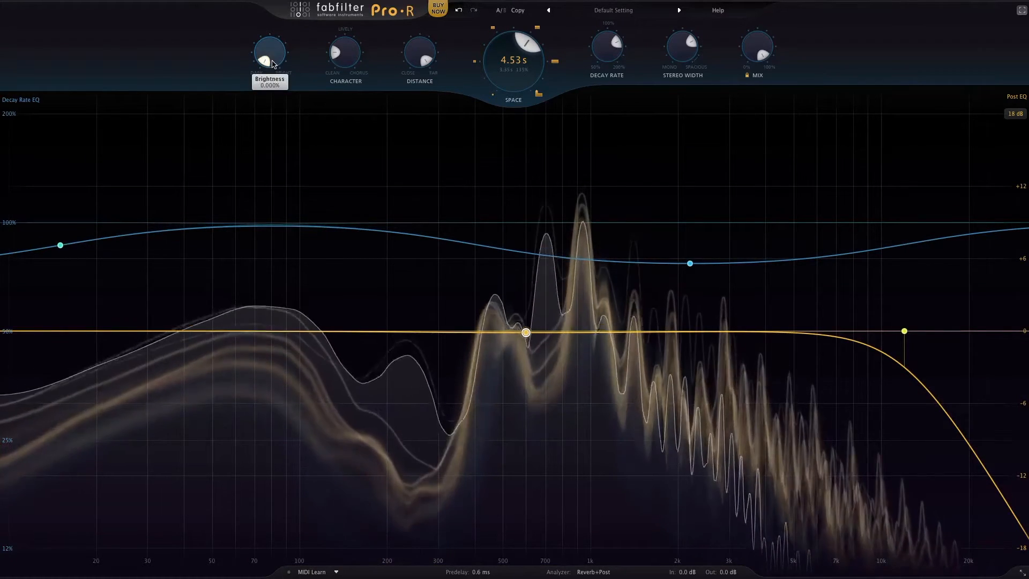
mouse_move(271, 50)
left_mouse_down()
mouse_move(273, 8)
mouse_move(272, 60)
mouse_move(273, 2)
mouse_move(271, 60)
left_mouse_up()
scroll(276, 59, "up", 3)
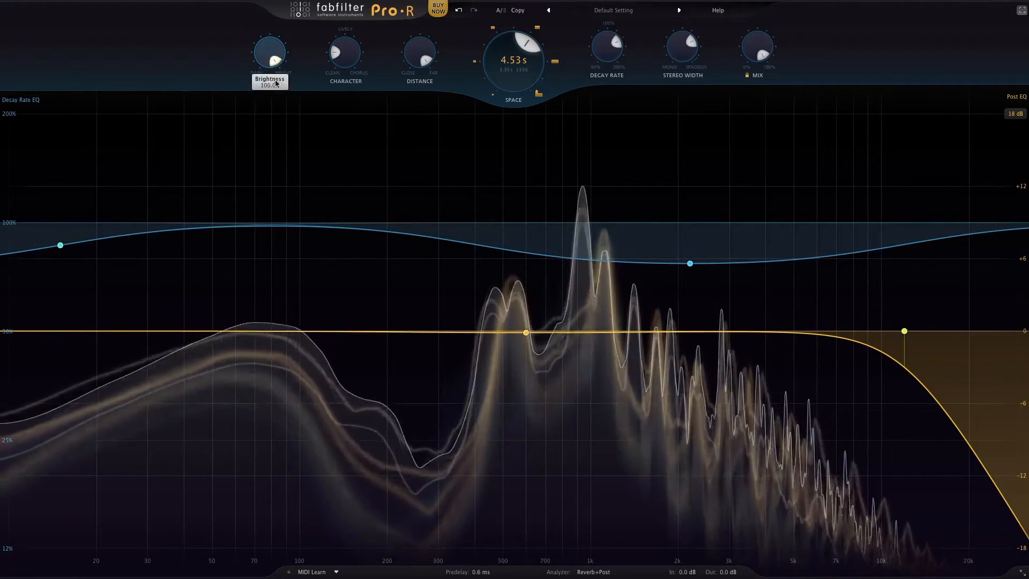
scroll(256, 60, "down", 15)
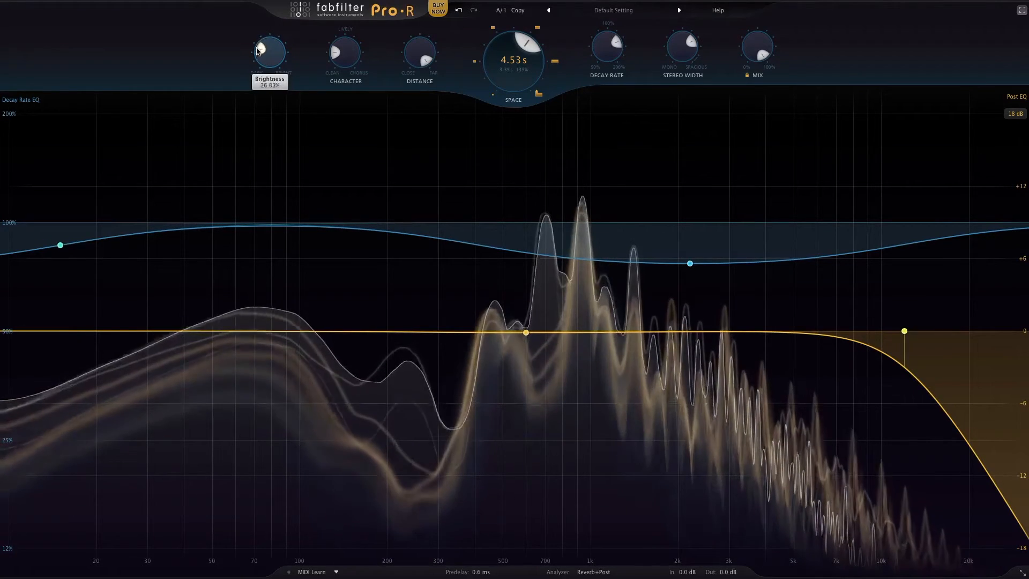
scroll(257, 63, "down", 3)
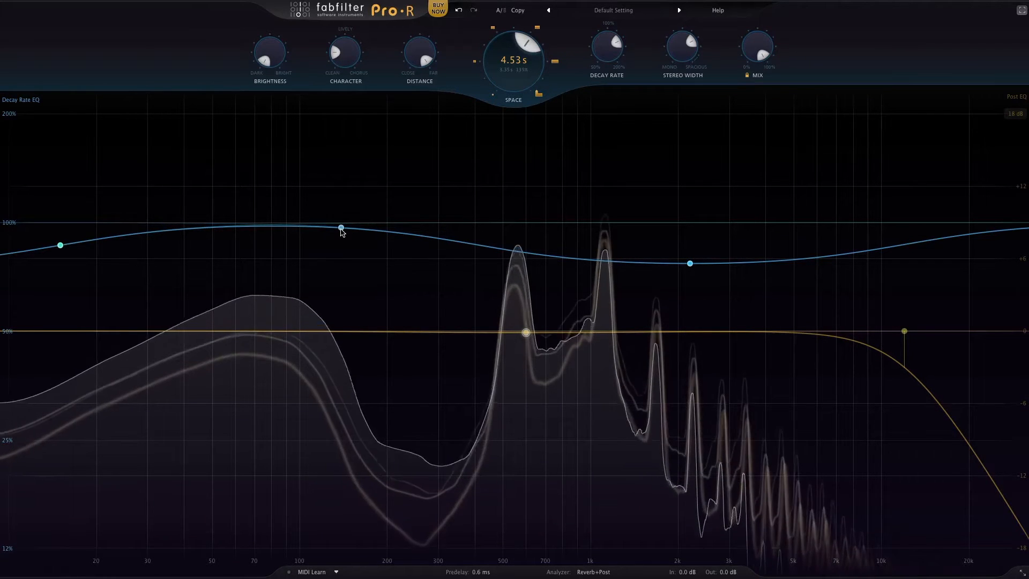
Reshape the Decay Rate EQ with a dip near 140 Hz, a low shelf at 24 Hz and 127%, and a broad dip at 3041 Hz and 63%.
left_click_drag(341, 232, 345, 268)
left_click_drag(60, 245, 117, 207)
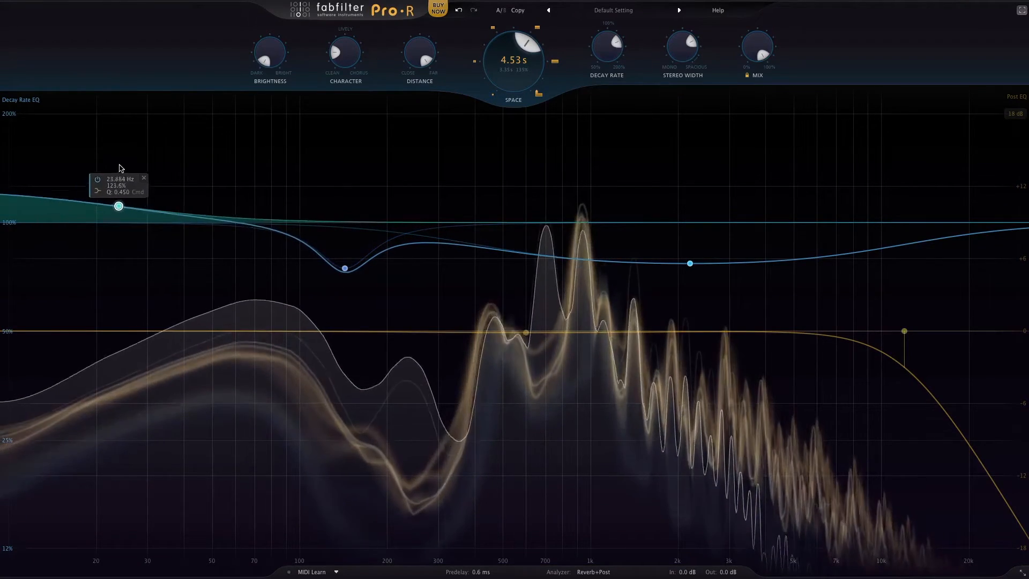
left_click_drag(119, 170, 121, 167)
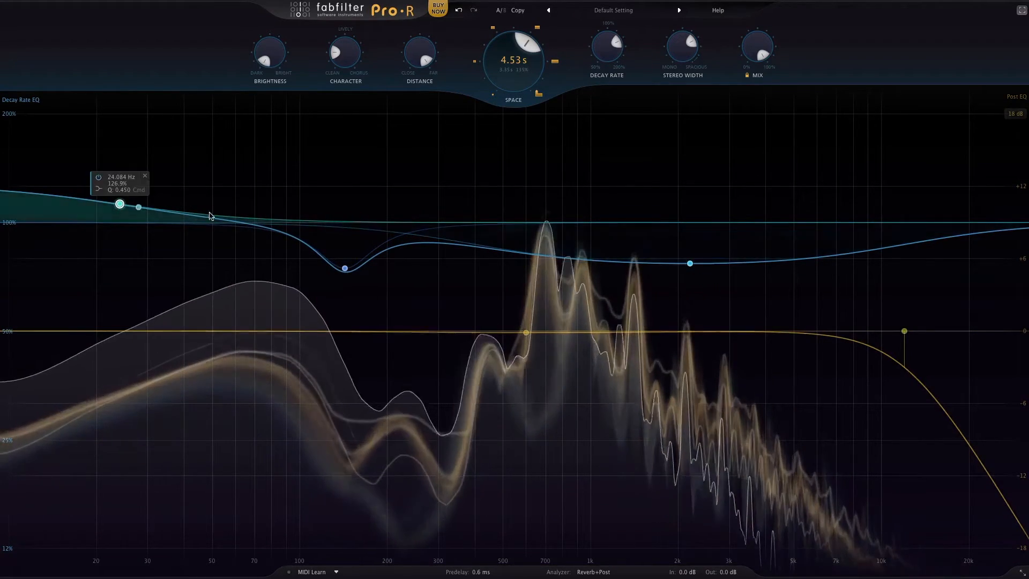
left_click_drag(690, 265, 733, 297)
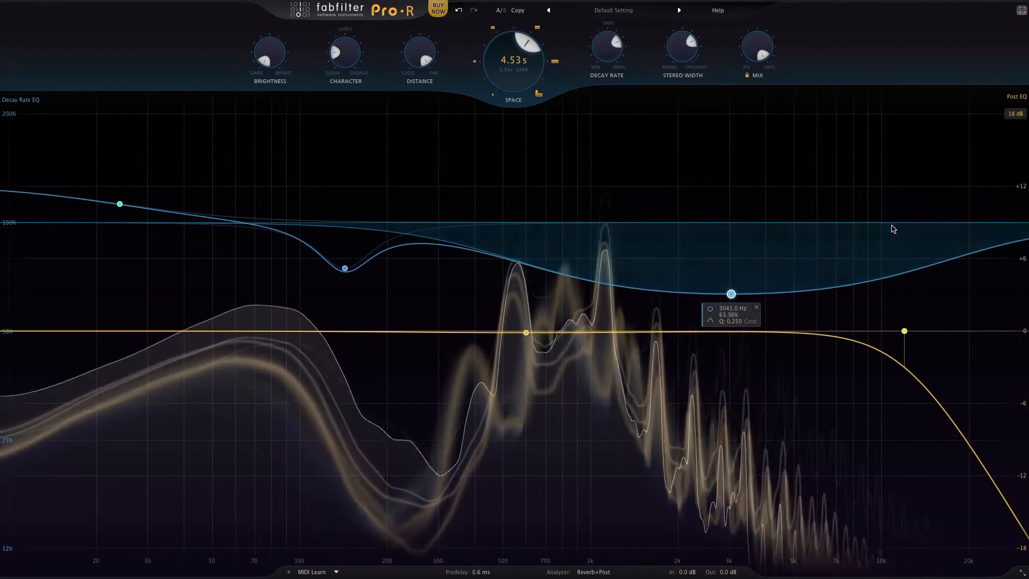
Add Decay Rate EQ cuts near 10 kHz and at 688.60 Hz, trying low shelf and notch shapes before making the latter a high shelf.
left_click_drag(909, 289, 886, 313)
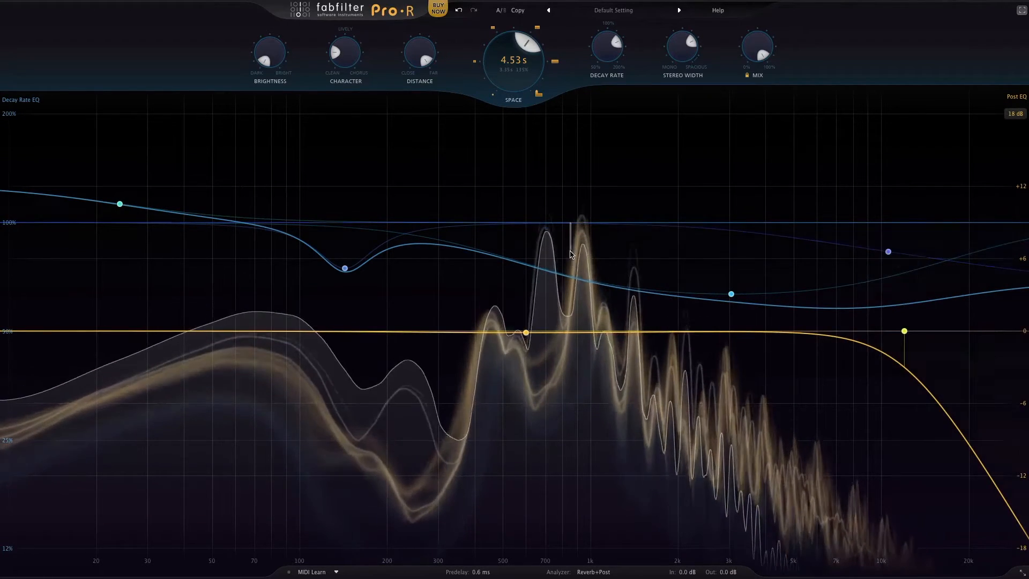
left_click_drag(545, 268, 546, 321)
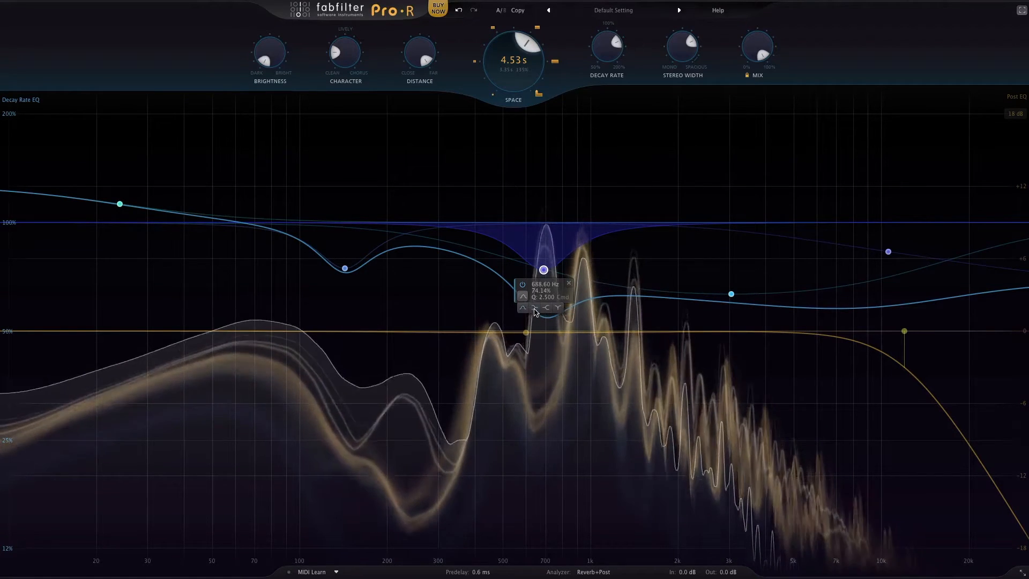
left_click(534, 309)
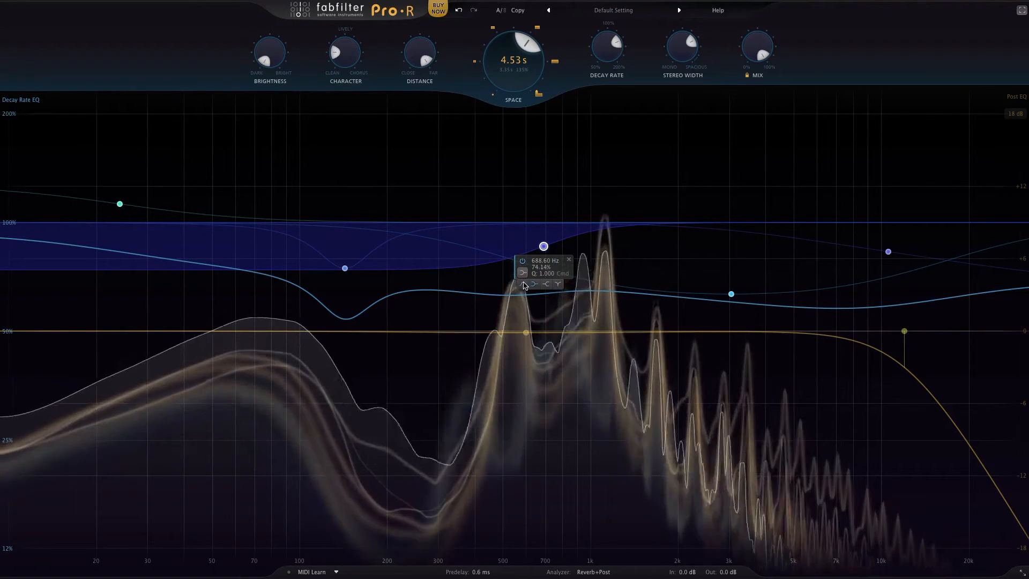
left_click(555, 284)
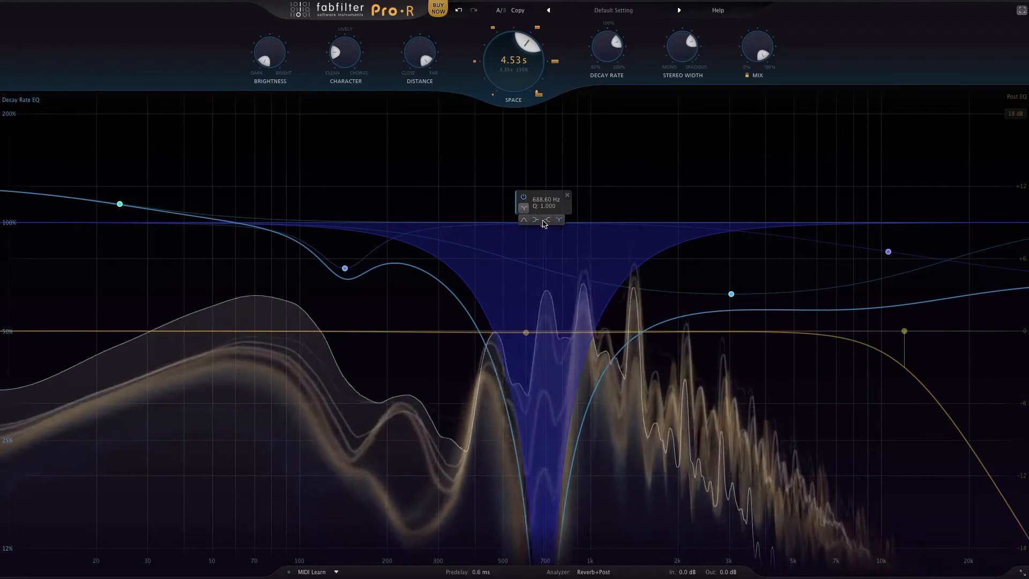
left_click(523, 209)
left_click(525, 332)
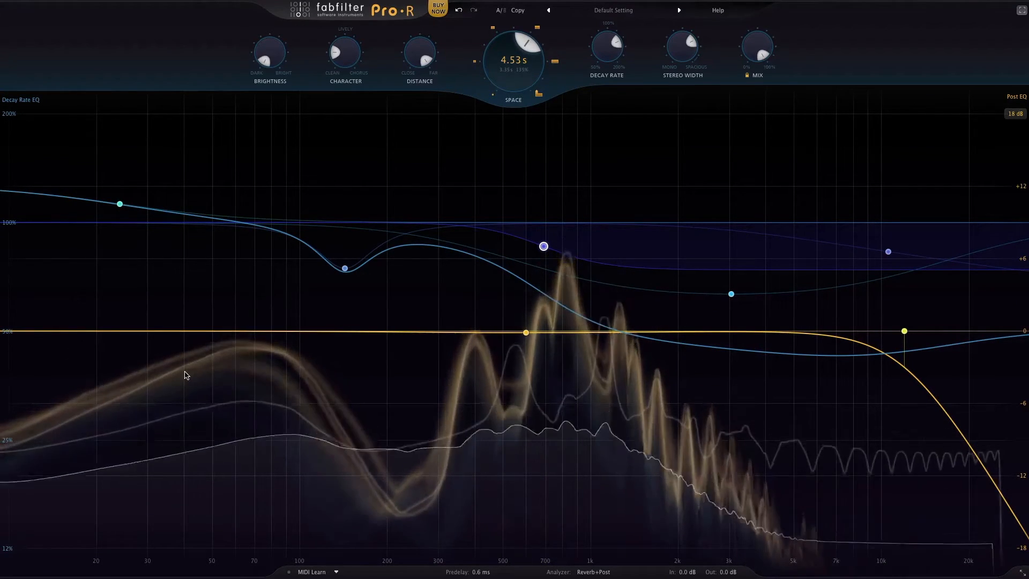
Shape the Post EQ with cuts at 58 Hz (-3.85 dB) and 249 Hz (-2.79 dB), and boosts at 907 Hz (+2.59 dB) and near 6 kHz.
left_click(205, 332)
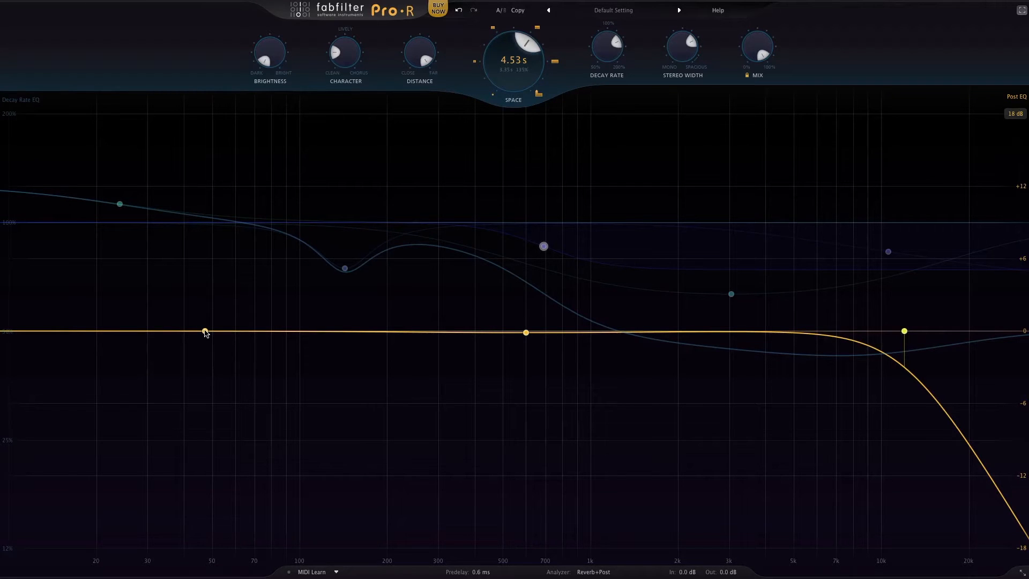
left_click_drag(184, 334, 191, 331)
left_click_drag(192, 332, 231, 379)
left_click_drag(415, 333, 416, 369)
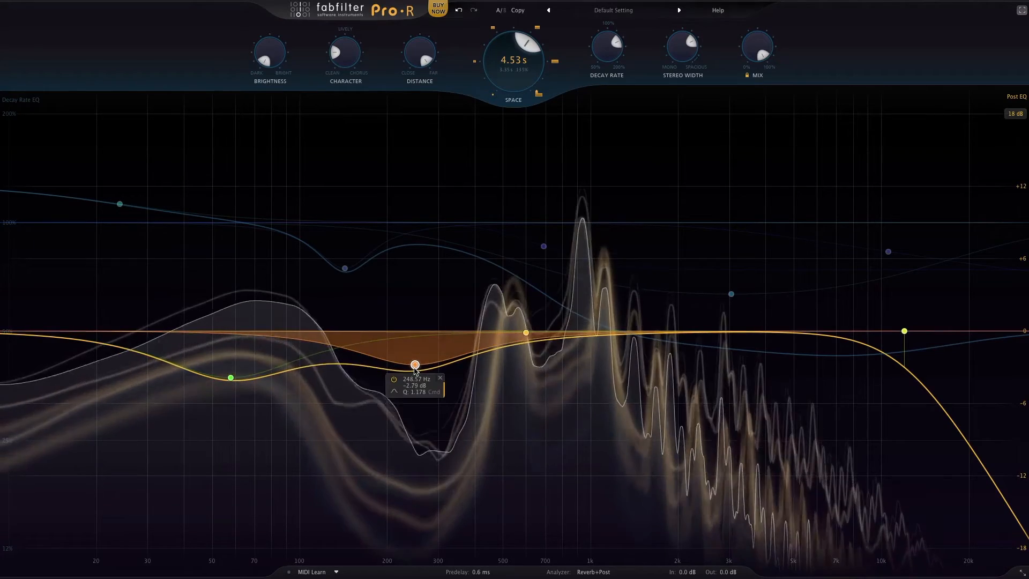
left_click_drag(579, 332, 579, 302)
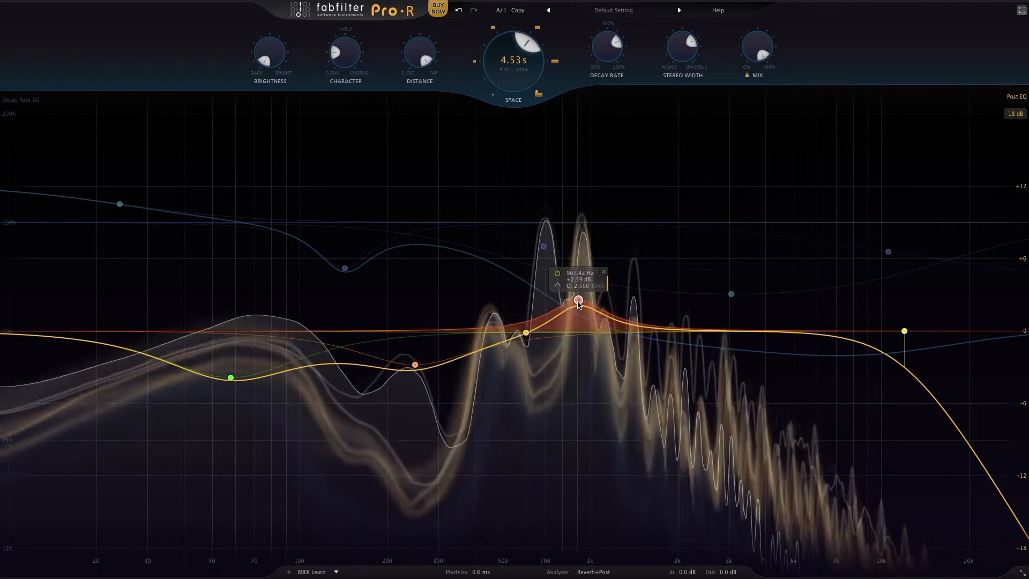
left_click_drag(812, 331, 811, 291)
Sweep Mix down to 0% and back up, and lengthen Space to 6.90 s.
mouse_move(758, 51)
left_click_drag(760, 42, 710, 248)
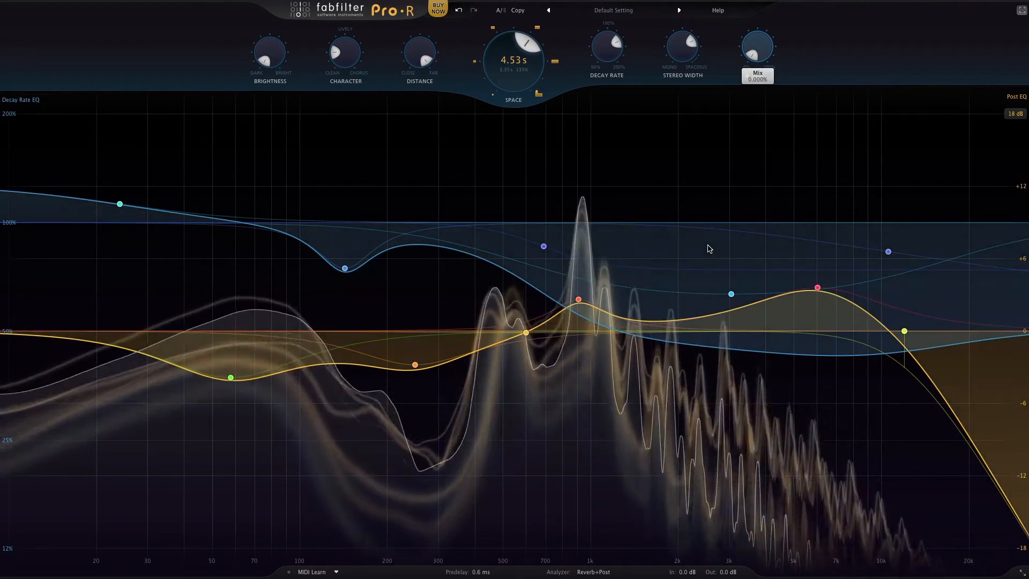
left_click_drag(709, 246, 730, 96)
left_click_drag(534, 55, 518, 38)
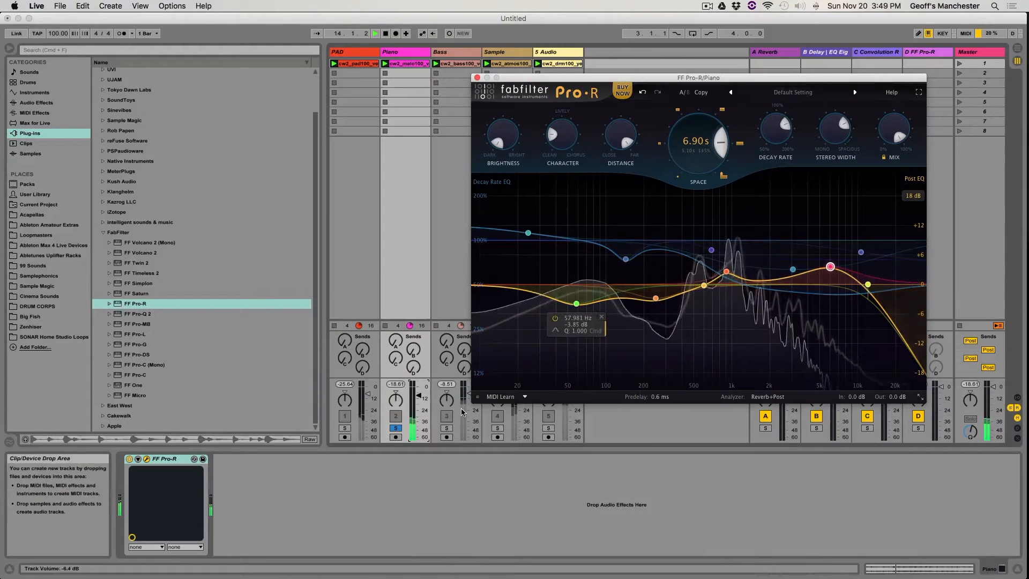
Unsolo the Piano track and play the full mix, with the reverb's window moved clear of the mixer.
left_click(395, 429)
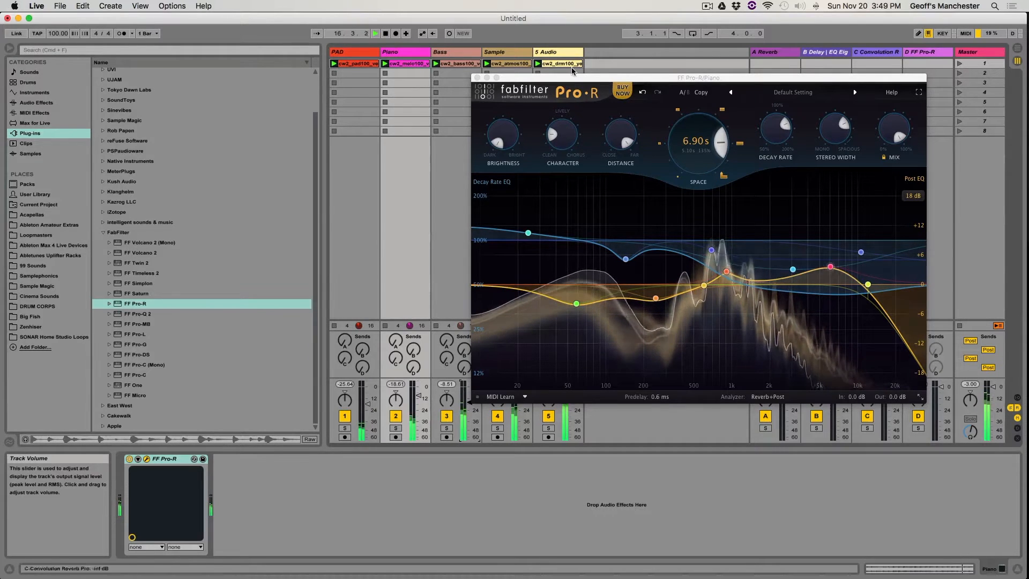
left_click_drag(571, 77, 651, 33)
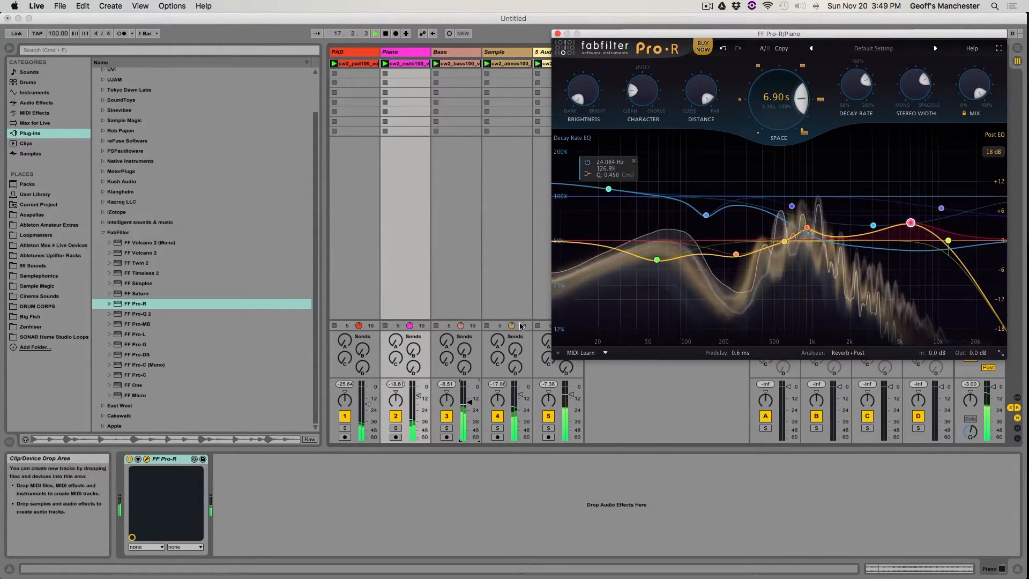
left_click(520, 404)
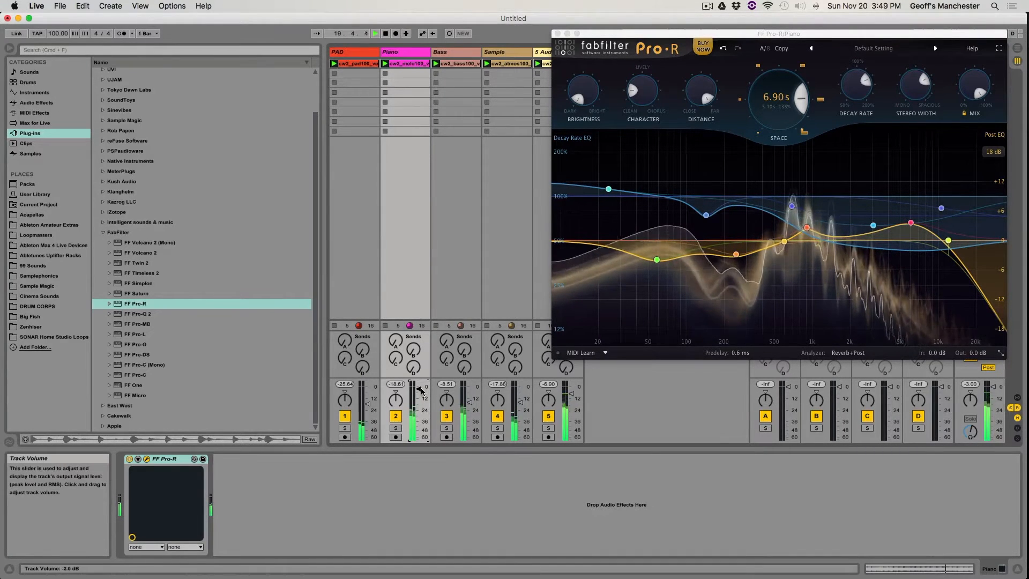
left_click(396, 429)
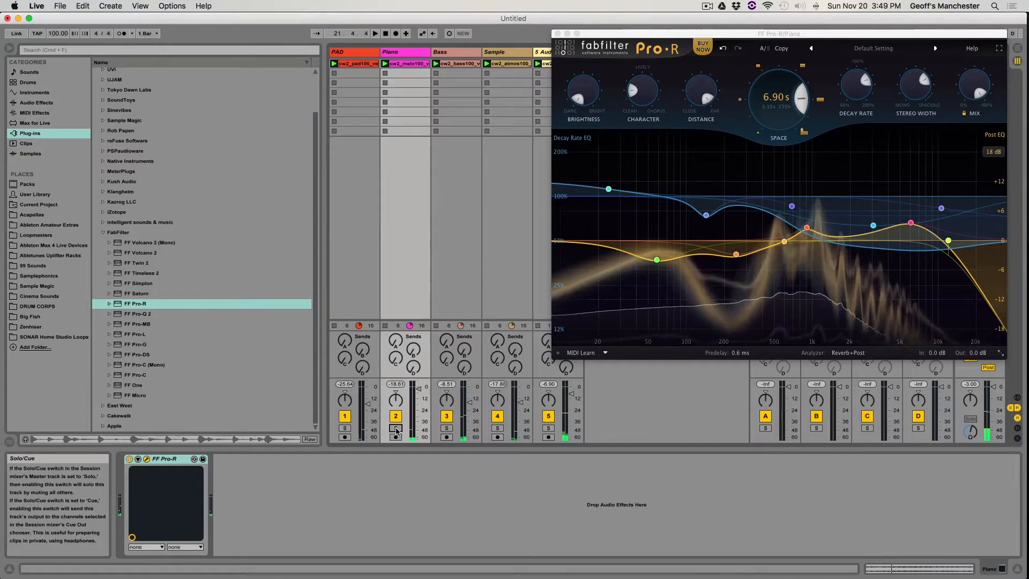
key("space")
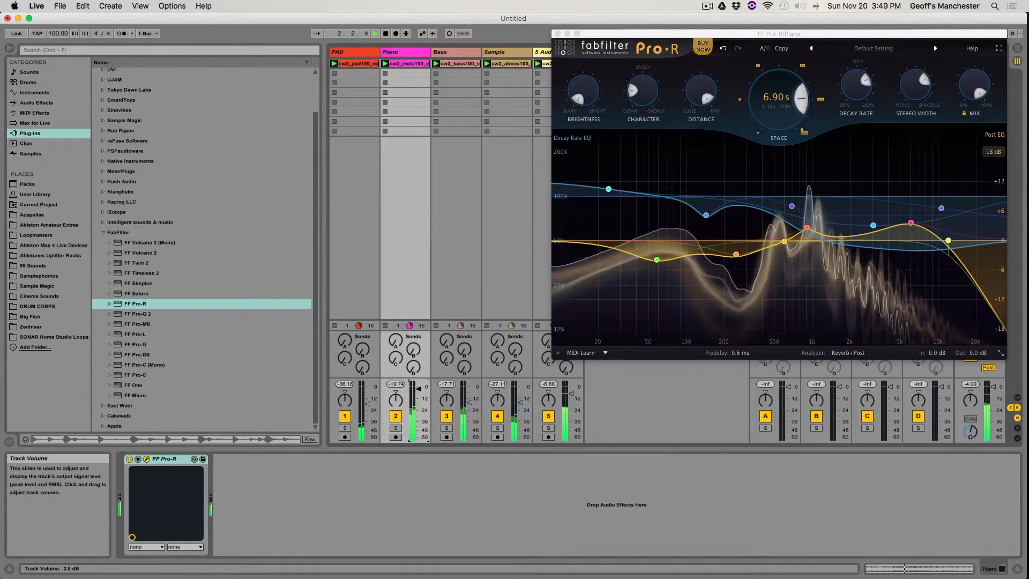
mouse_move(811, 202)
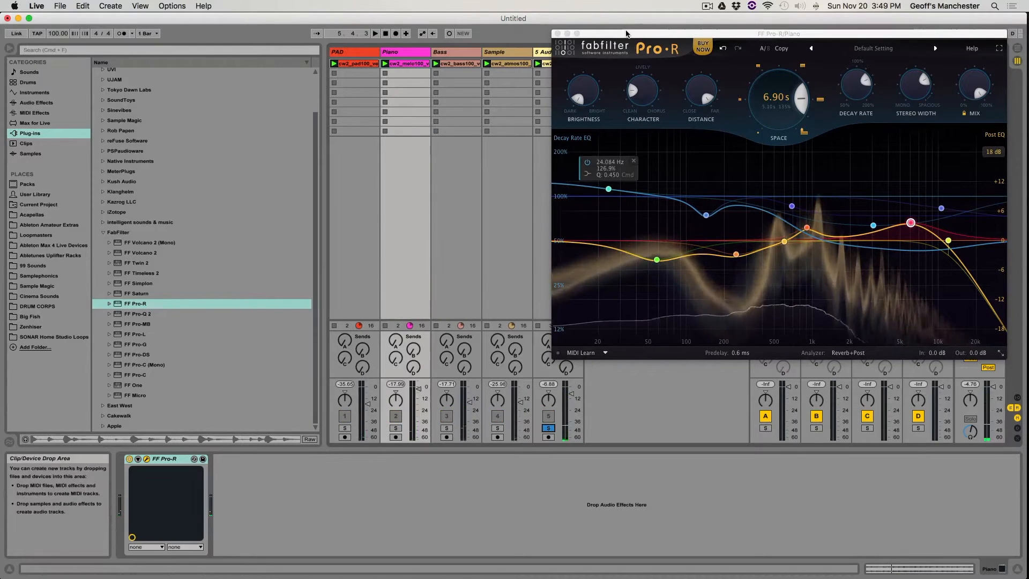
Close the Piano track's reverb window and open FF Pro-R on the 5 Audio drum track.
left_click_drag(615, 34, 646, 46)
left_click(588, 44)
left_click(563, 58)
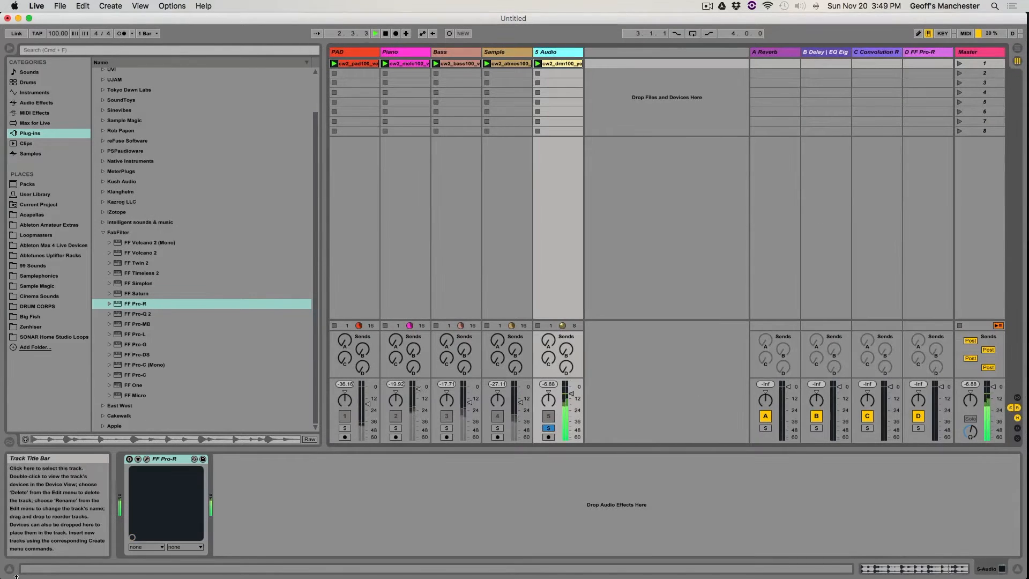
left_click(147, 460)
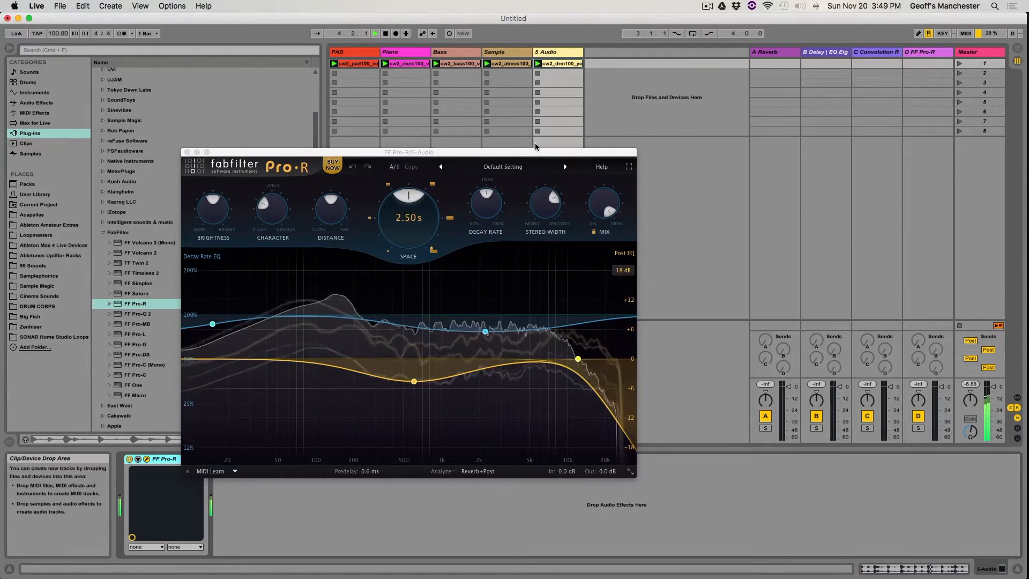
left_click_drag(529, 154, 674, 154)
Load the Tempo Synced preset Drum Echo Groove on the drum reverb and unsolo the 5 Audio track.
key("space")
left_click(655, 164)
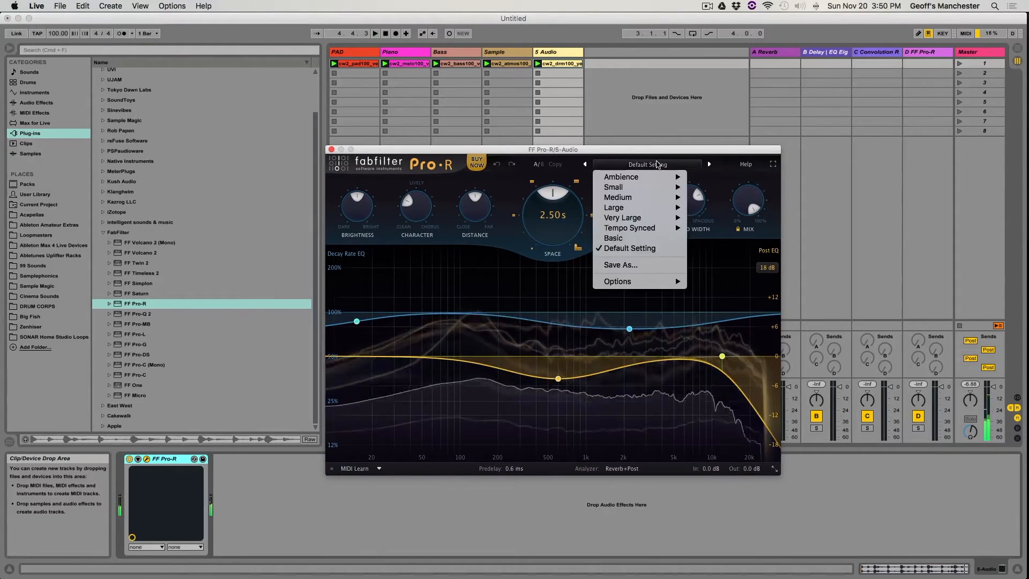
mouse_move(644, 223)
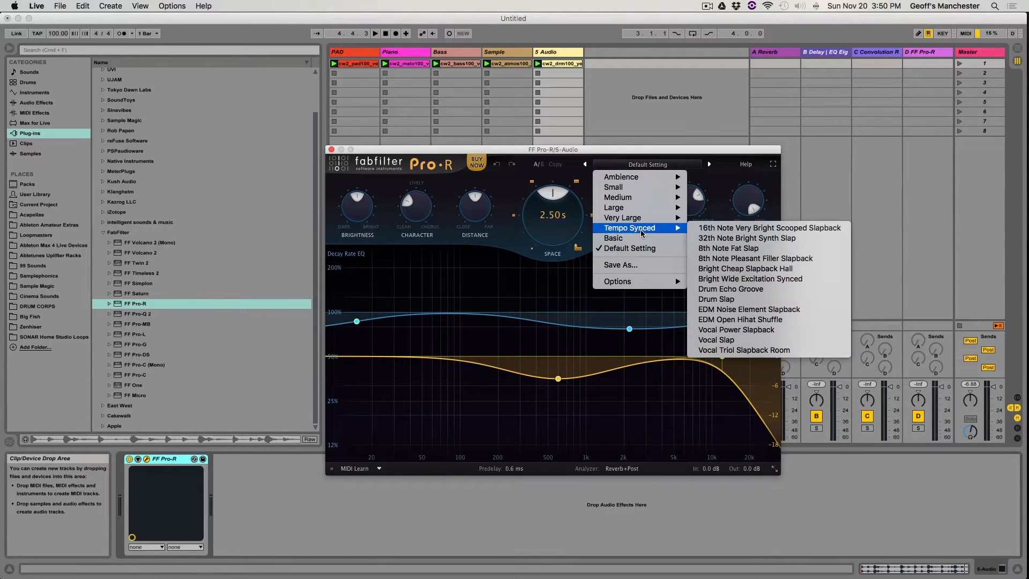
left_click(727, 291)
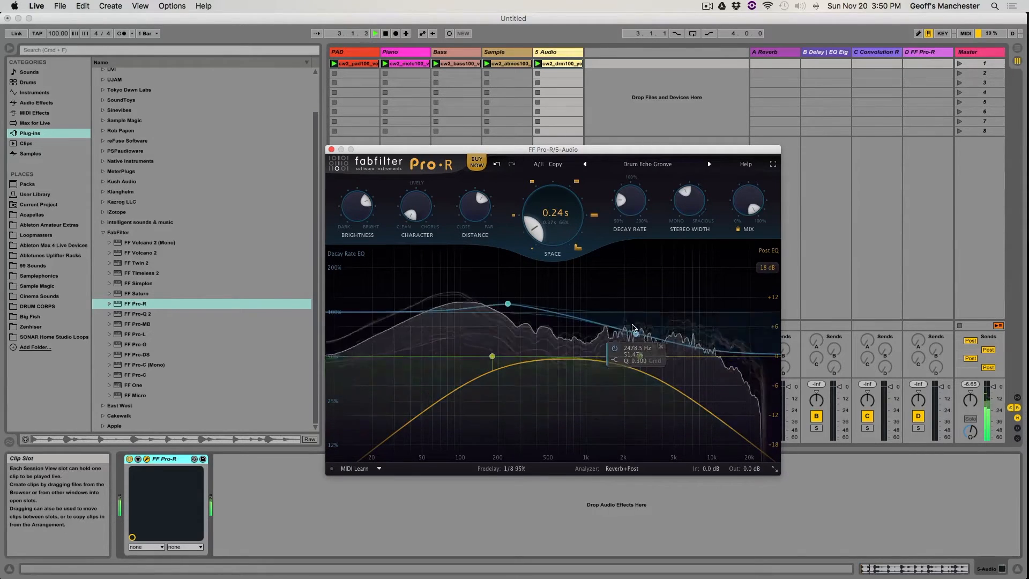
left_click_drag(510, 154, 771, 54)
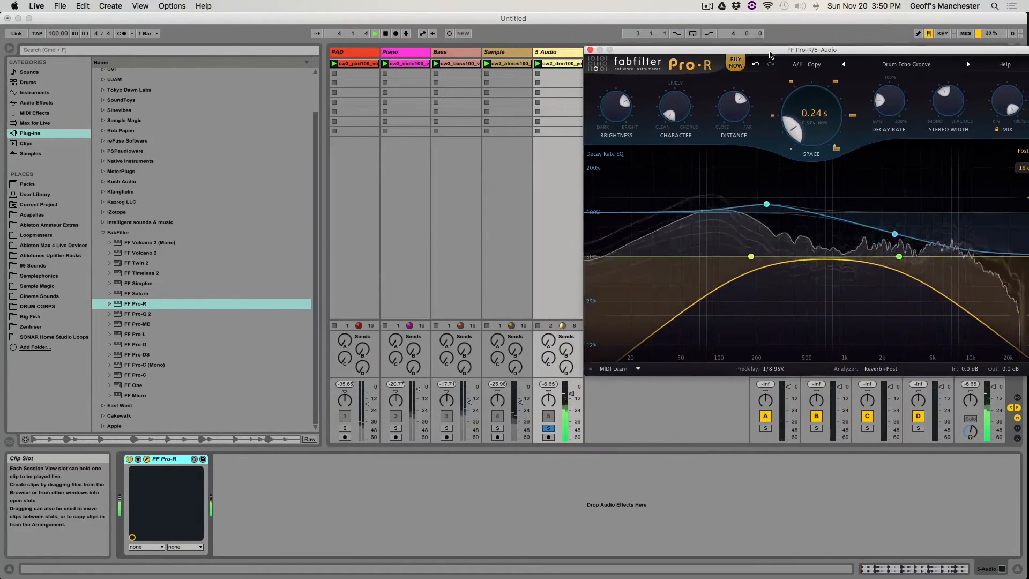
left_click(549, 428)
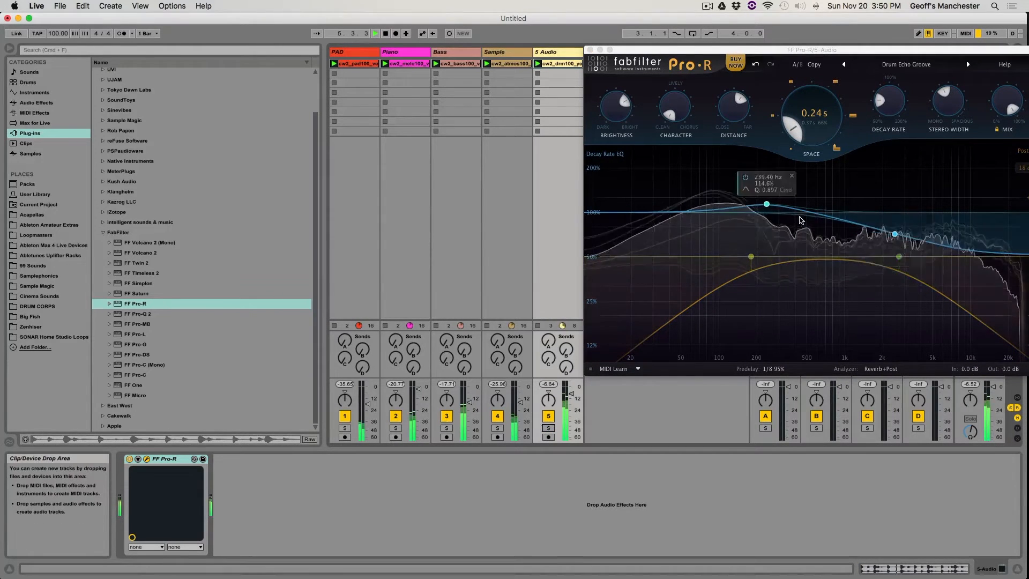
Inspect the Drum Echo Groove preset's Decay Rate EQ, Distance, Character, Brightness and Predelay settings.
mouse_move(900, 238)
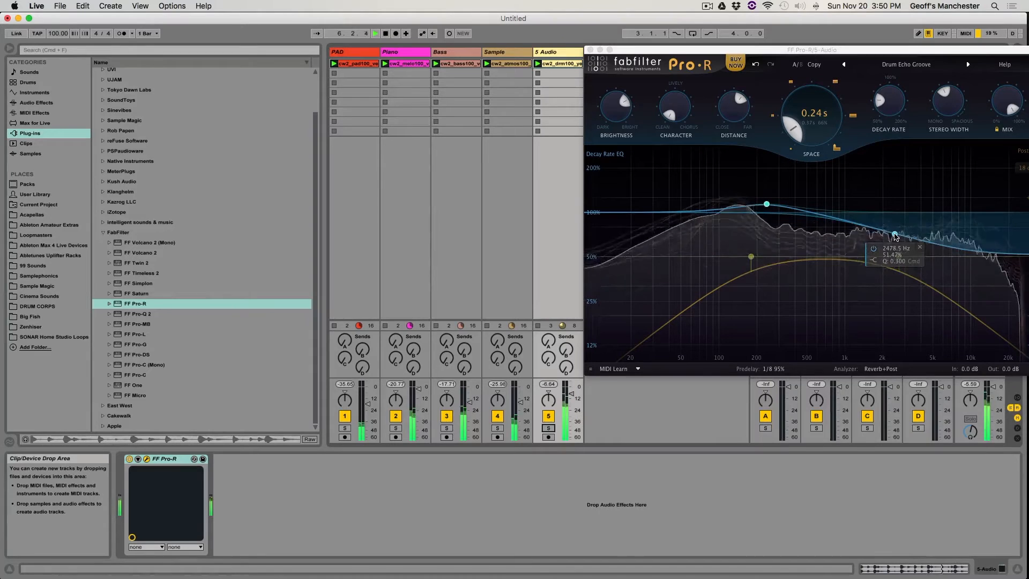
mouse_move(810, 125)
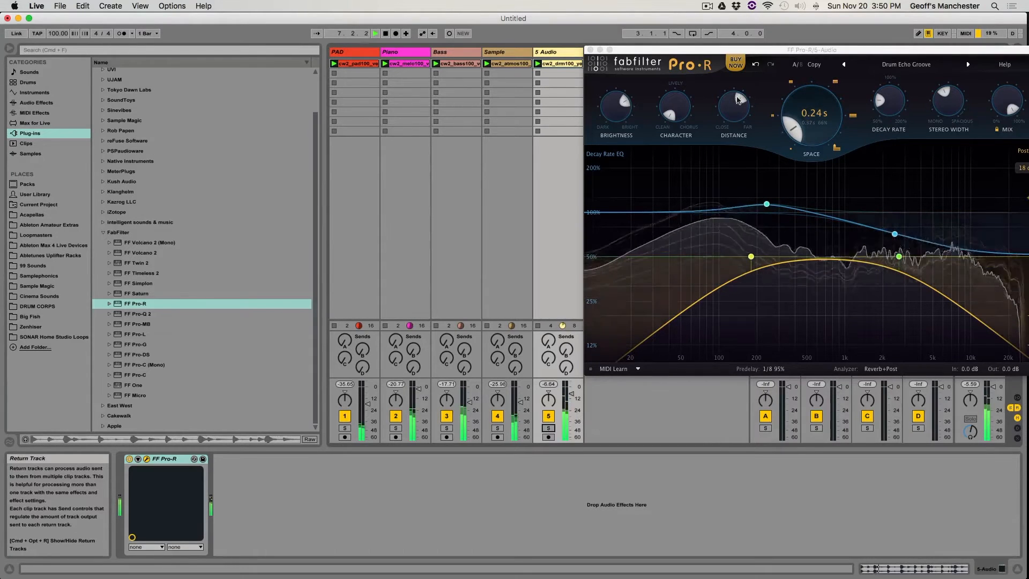
mouse_move(733, 117)
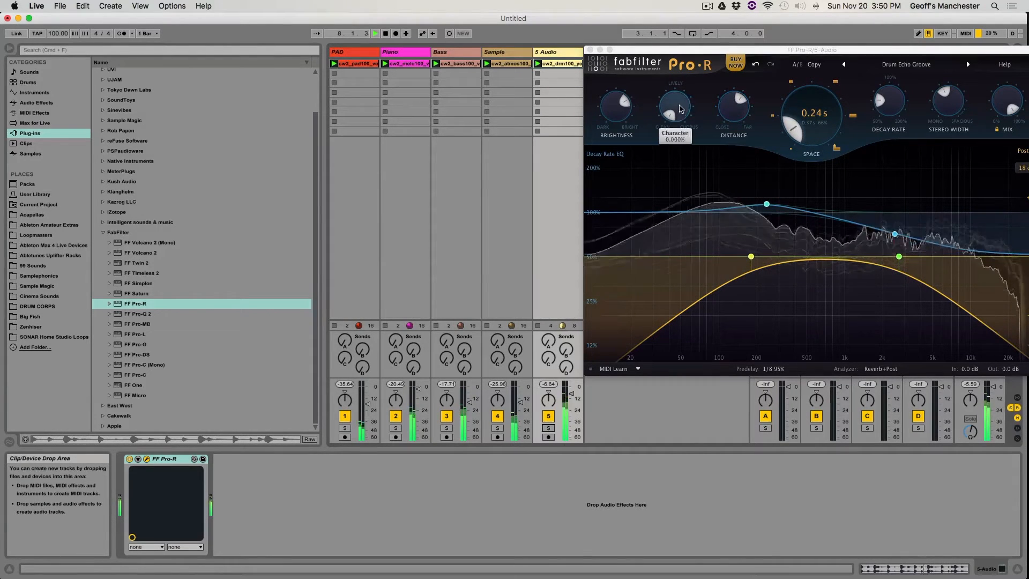
mouse_move(618, 112)
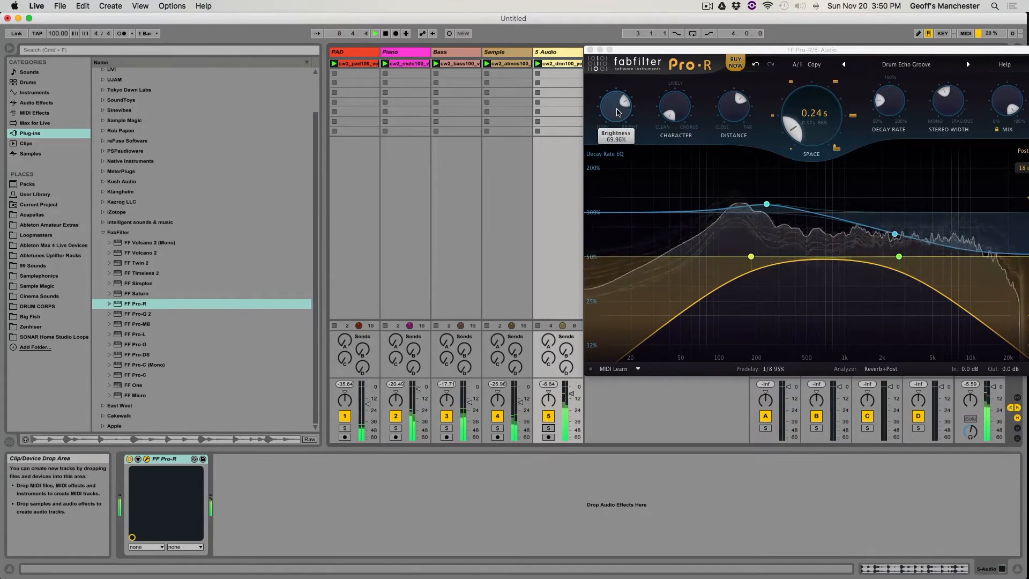
left_click_drag(595, 50, 564, 50)
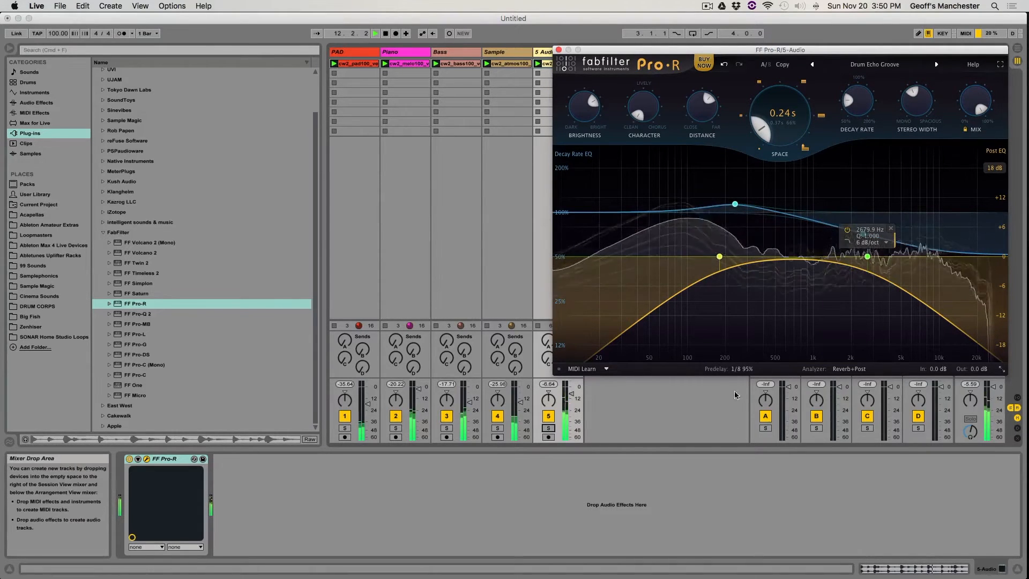
mouse_move(750, 370)
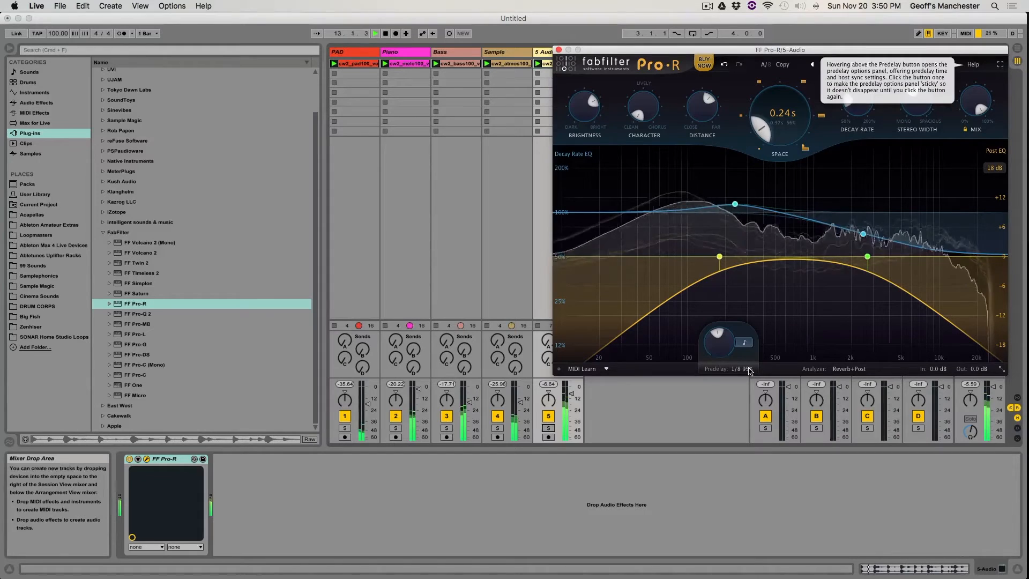
Audition the neighbouring Tempo Synced presets, from Bright Wide Excitation Synced through to Drum Slap.
left_click(814, 65)
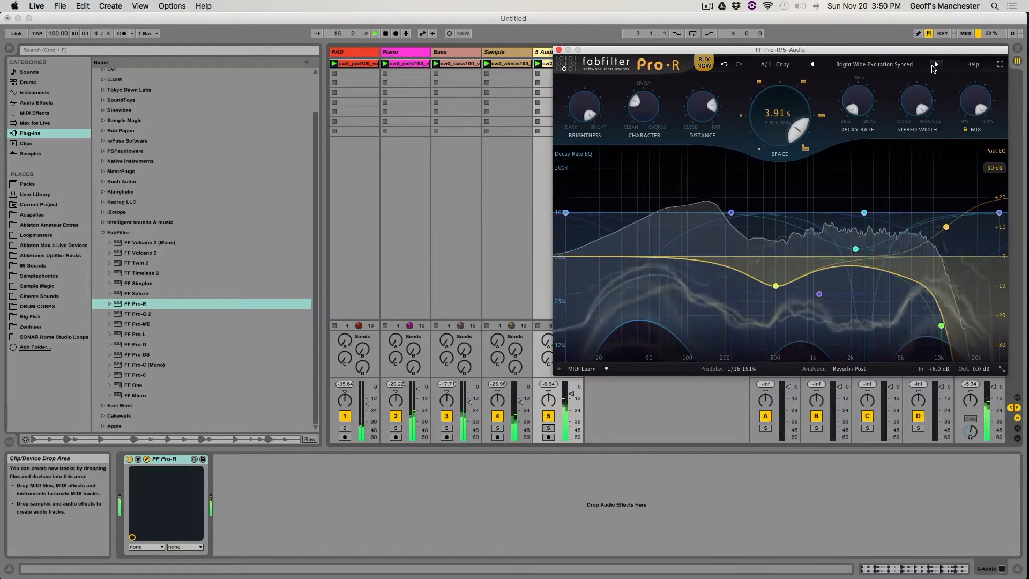
left_click(935, 65)
left_click(936, 64)
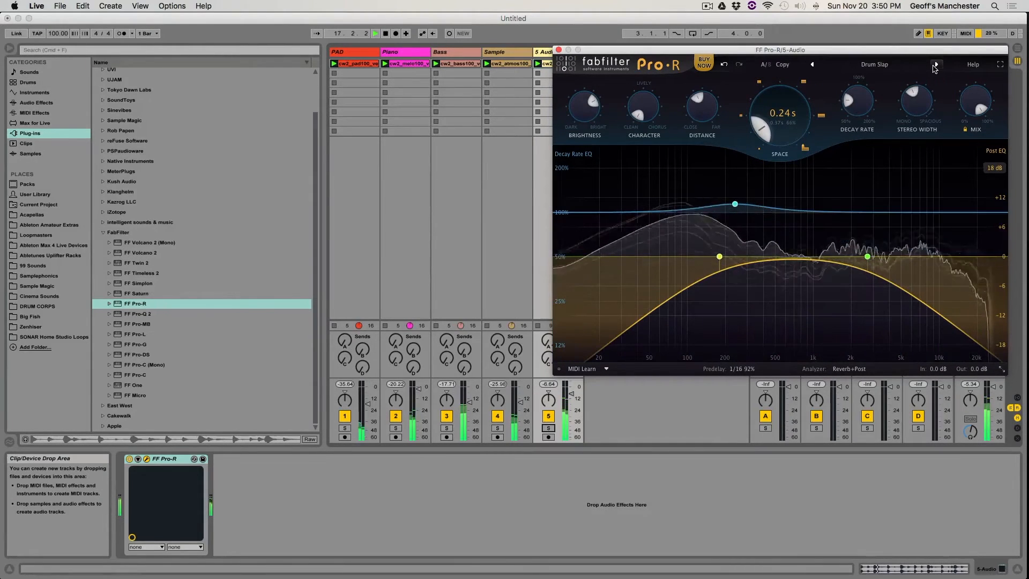
Load the Large preset Natural Concert Hall Extender and lengthen its Space to 5.13 s.
left_click(895, 65)
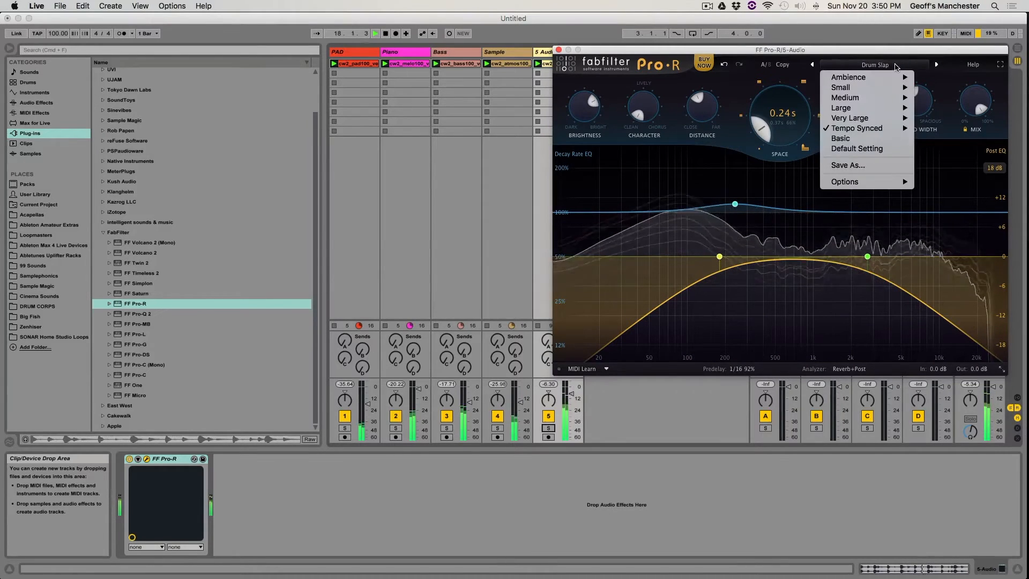
mouse_move(863, 110)
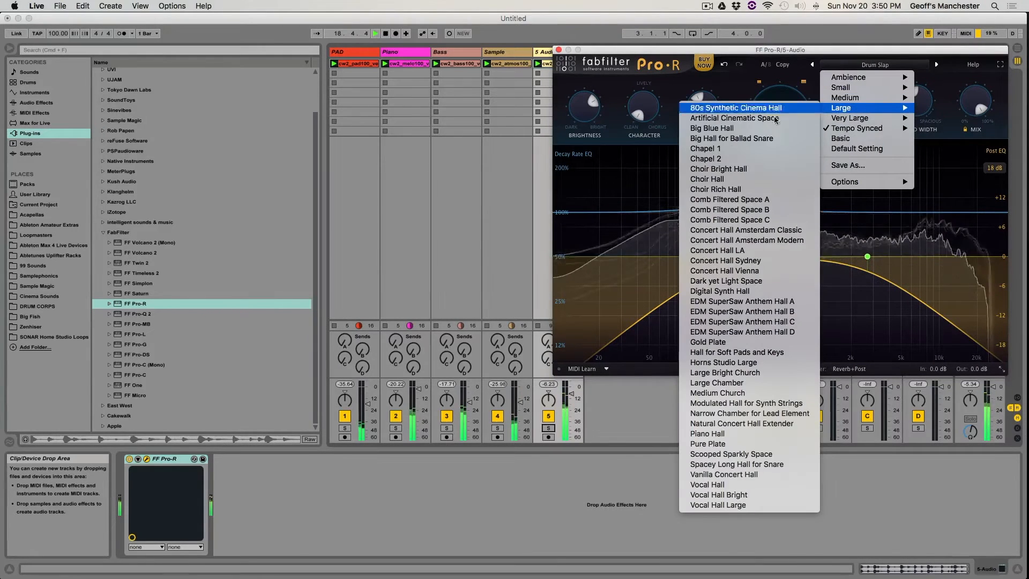
left_click(698, 424)
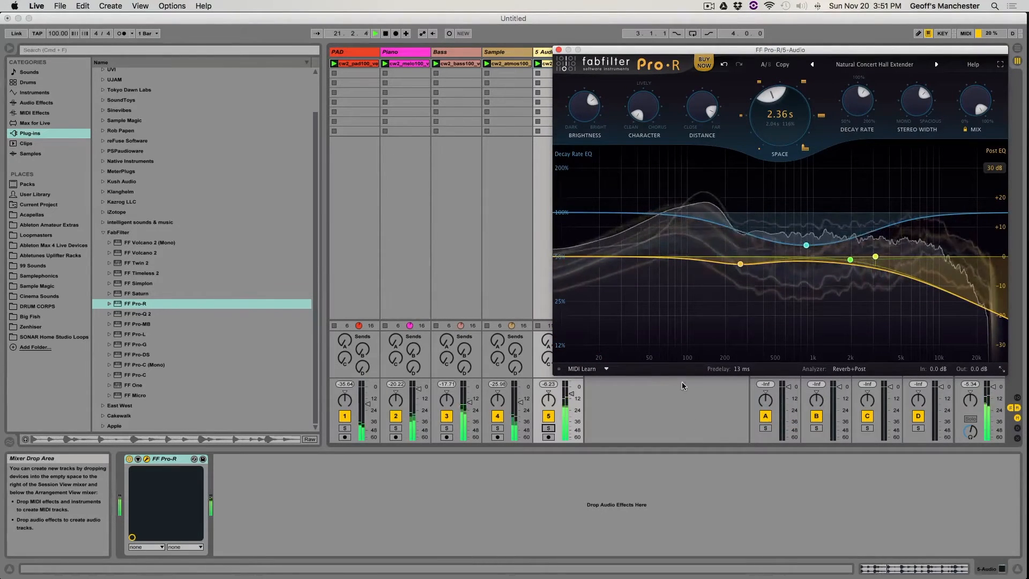
left_click_drag(770, 115, 772, 80)
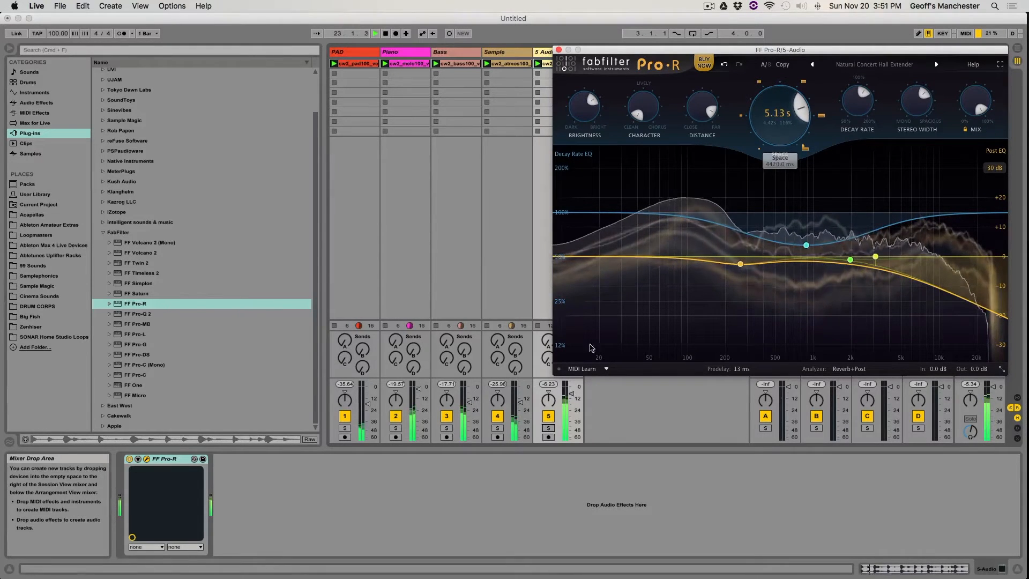
Solo the 5 Audio track, lengthen its reverb to 11.0 s, and raise Brightness and push Character toward Chorus.
left_click(548, 427)
left_click_drag(776, 119, 775, 88)
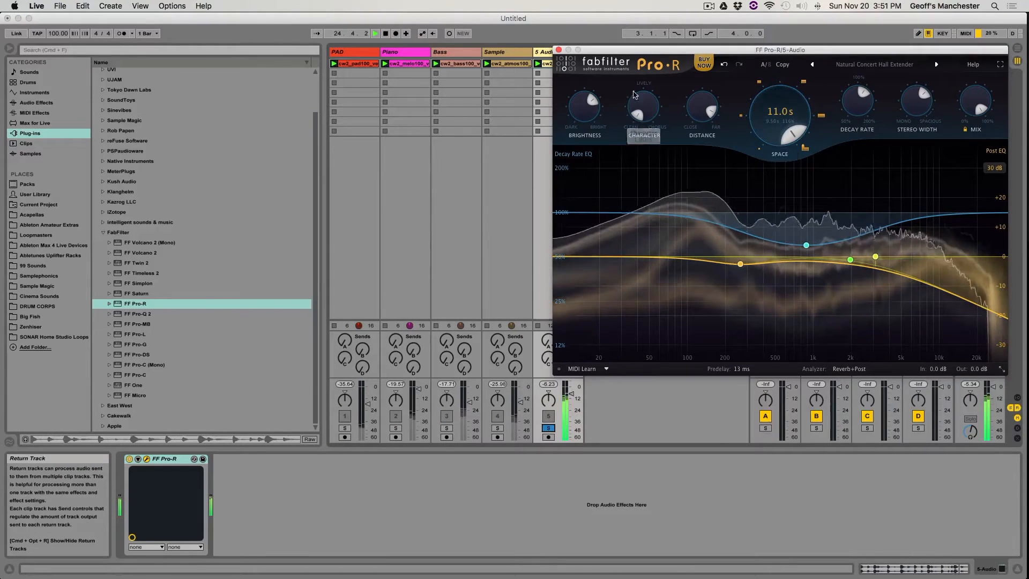
scroll(641, 110, "up", 10)
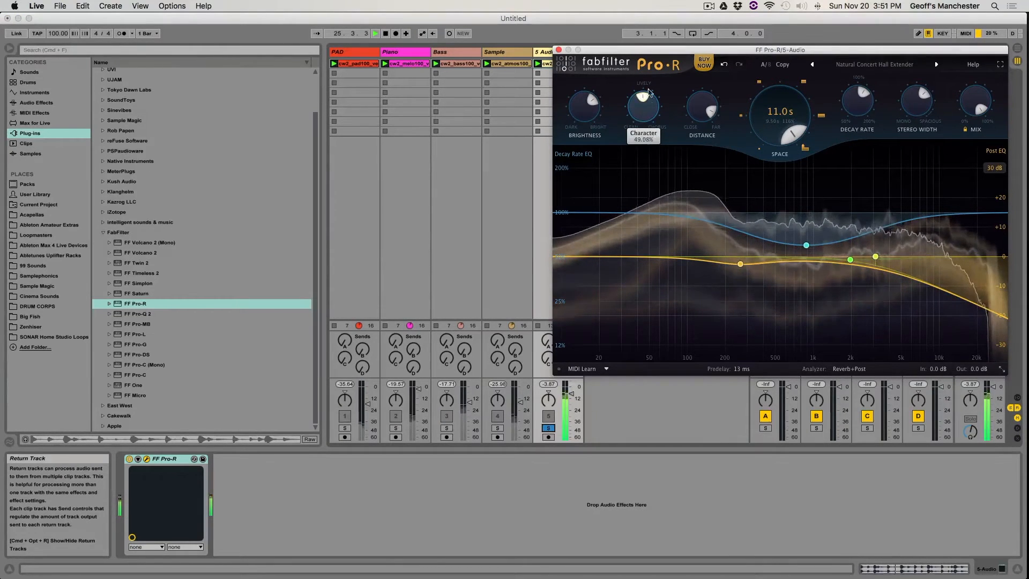
scroll(643, 91, "up", 5)
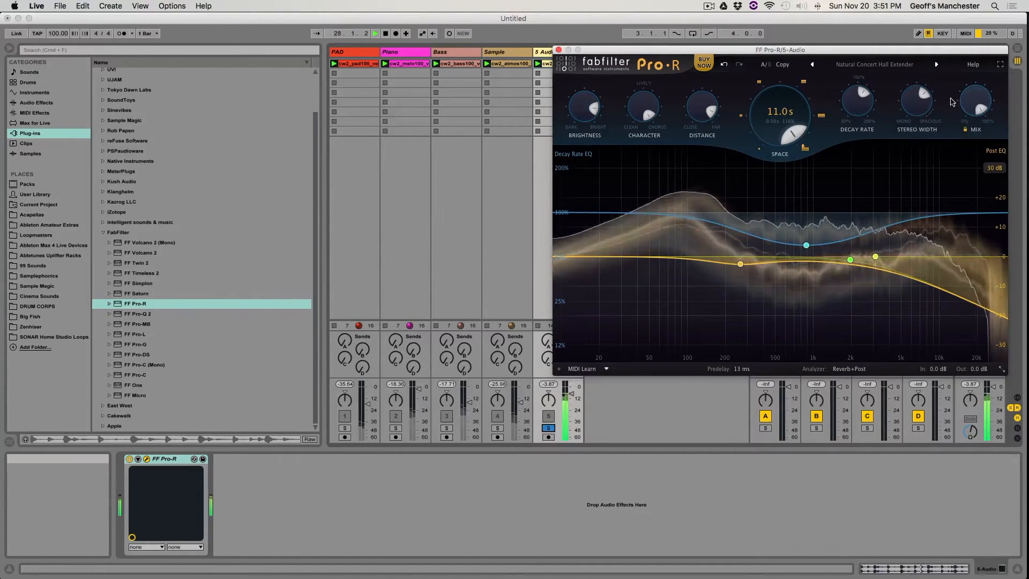
Try different Mix amounts on the drum reverb, stop playback and close its plugin window.
left_click_drag(974, 106, 974, 157)
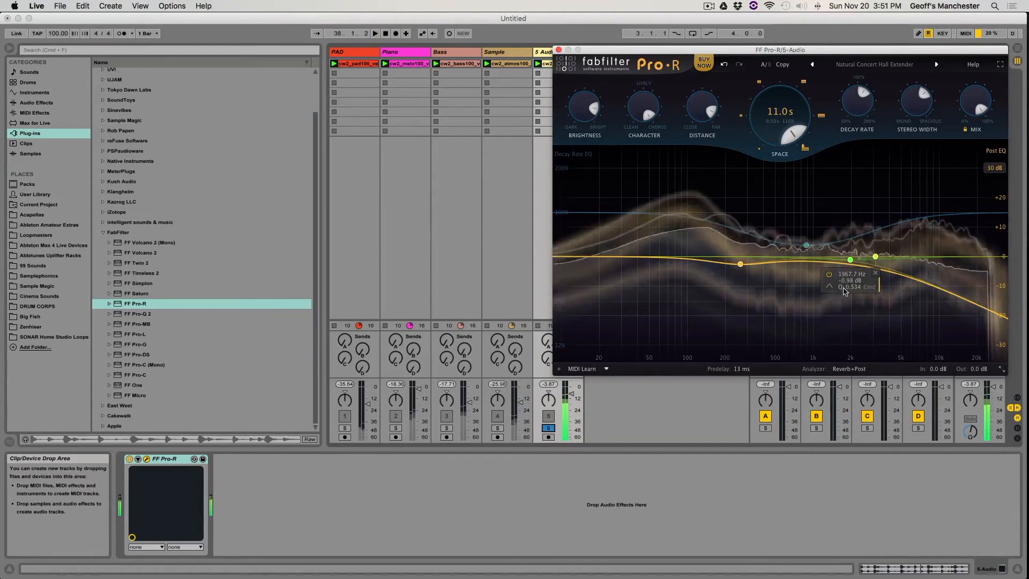
key("space")
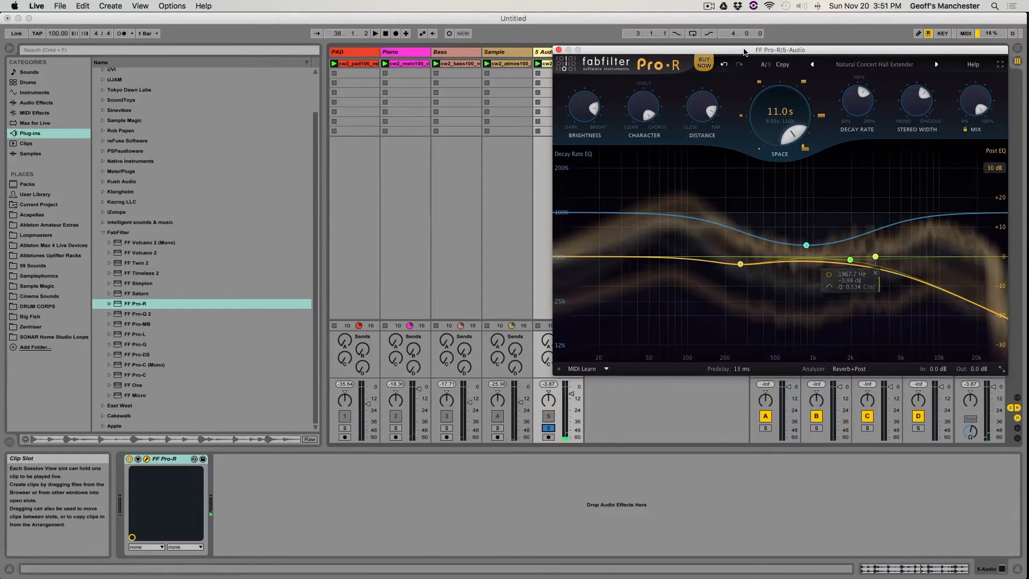
left_click_drag(739, 50, 665, 89)
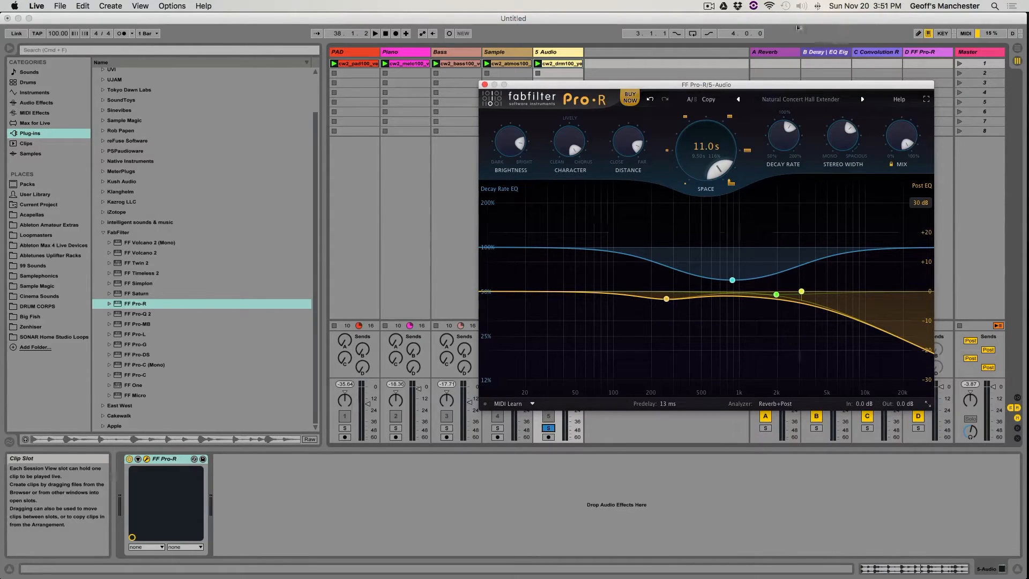
left_click(485, 85)
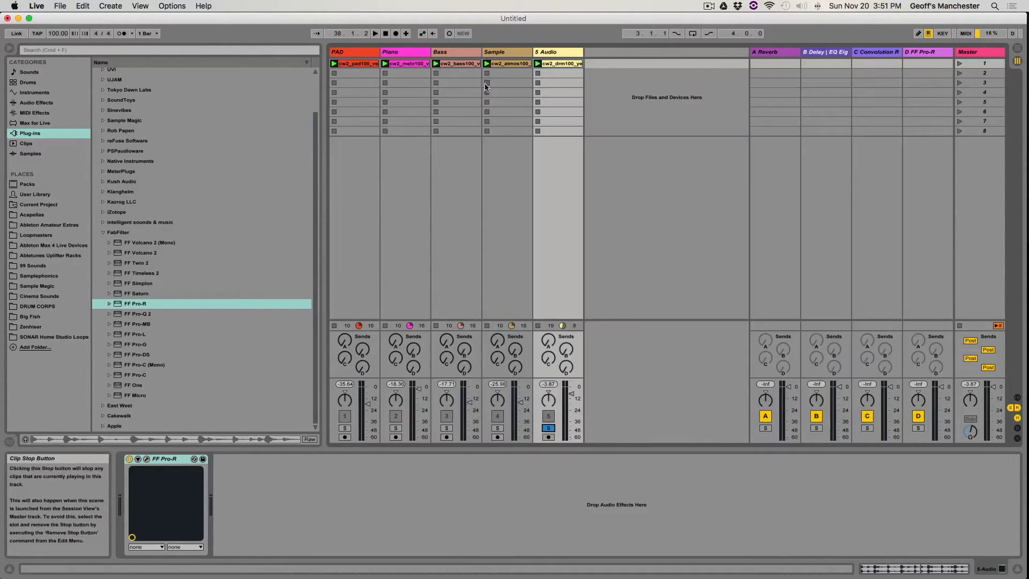
Solo the Sample track, start playback and open its FF Pro-R window clear of the device chain.
left_click(494, 53)
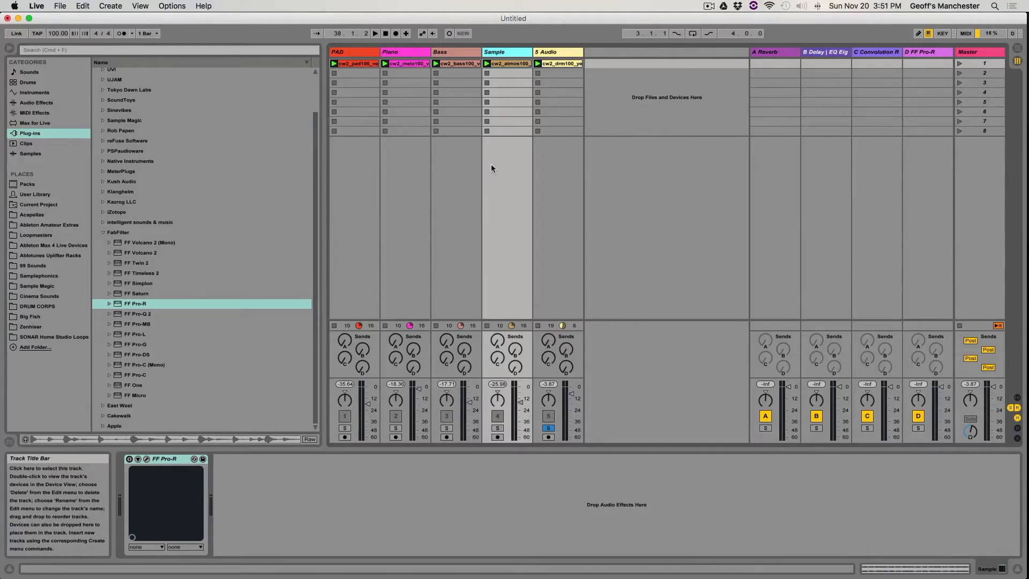
left_click(496, 428)
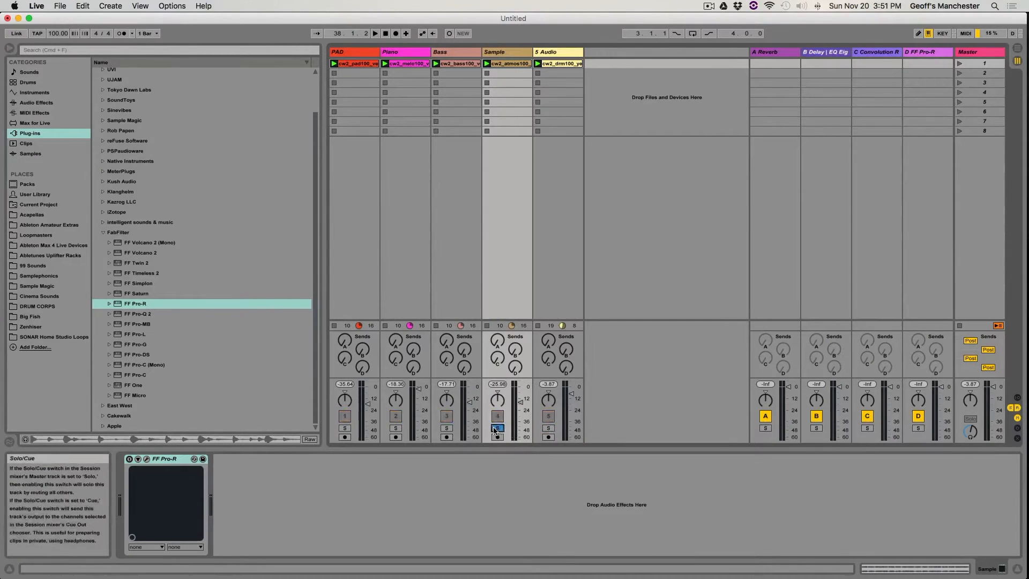
key("space")
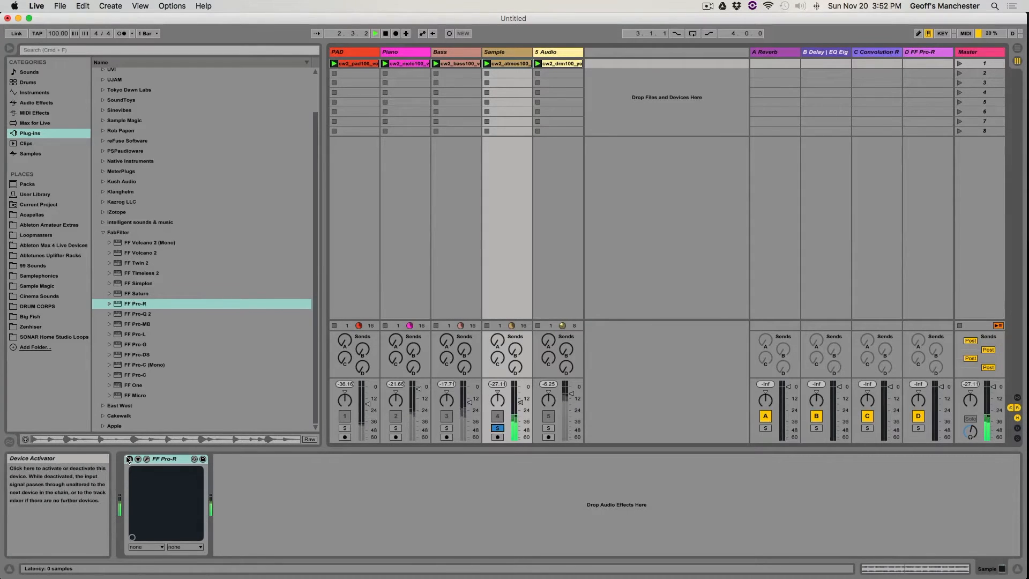
left_click(146, 459)
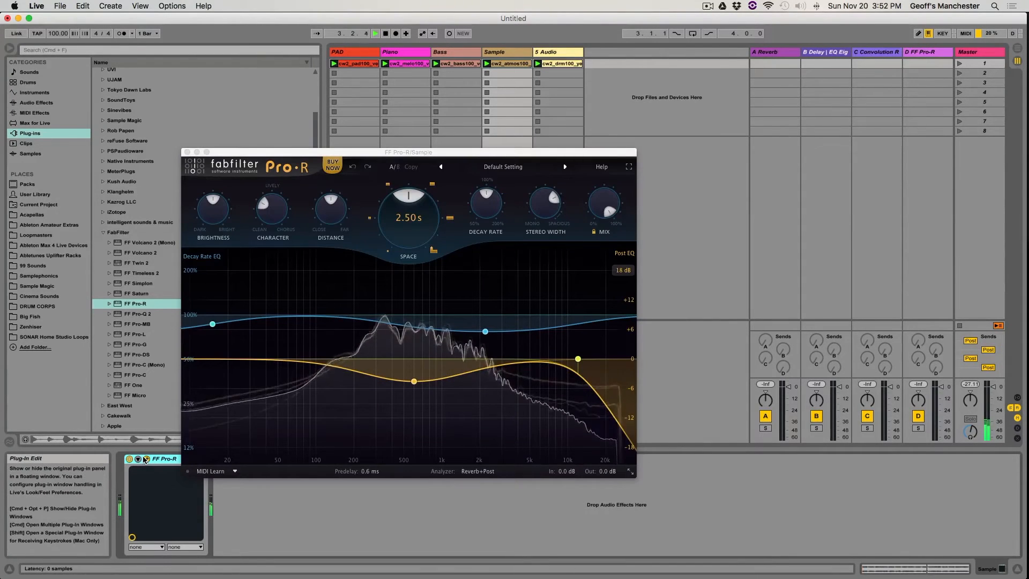
left_click_drag(418, 153, 733, 84)
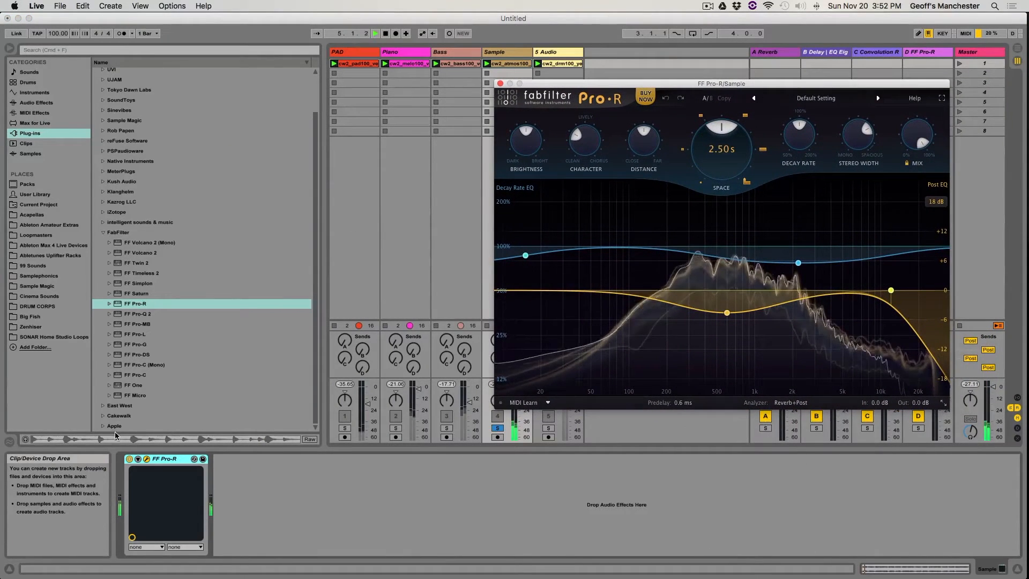
Bypass and re-enable FF Pro-R on the Sample track to compare the dry and reverberated sound.
left_click(129, 458)
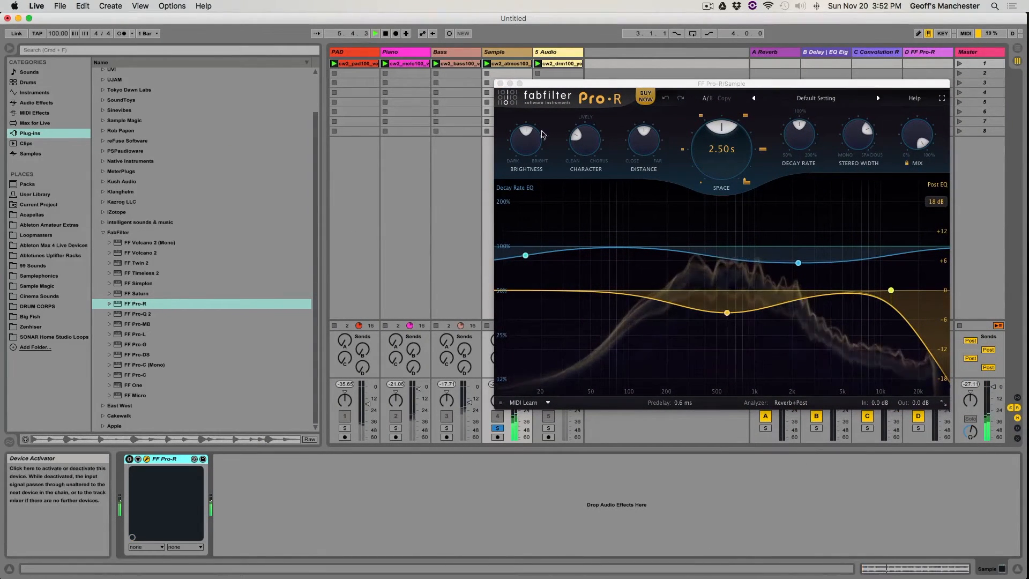
double_click(509, 64)
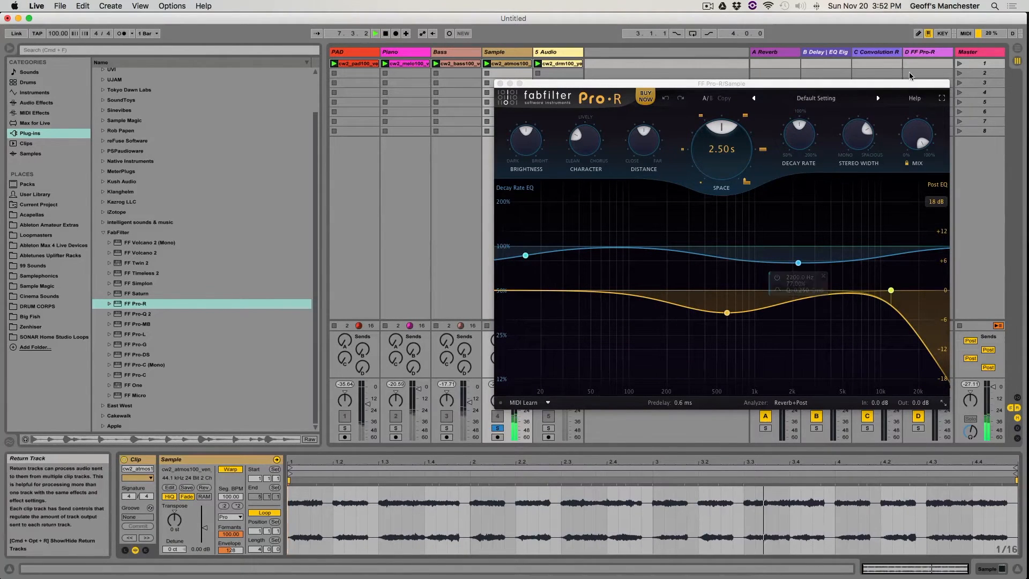
left_click(510, 56)
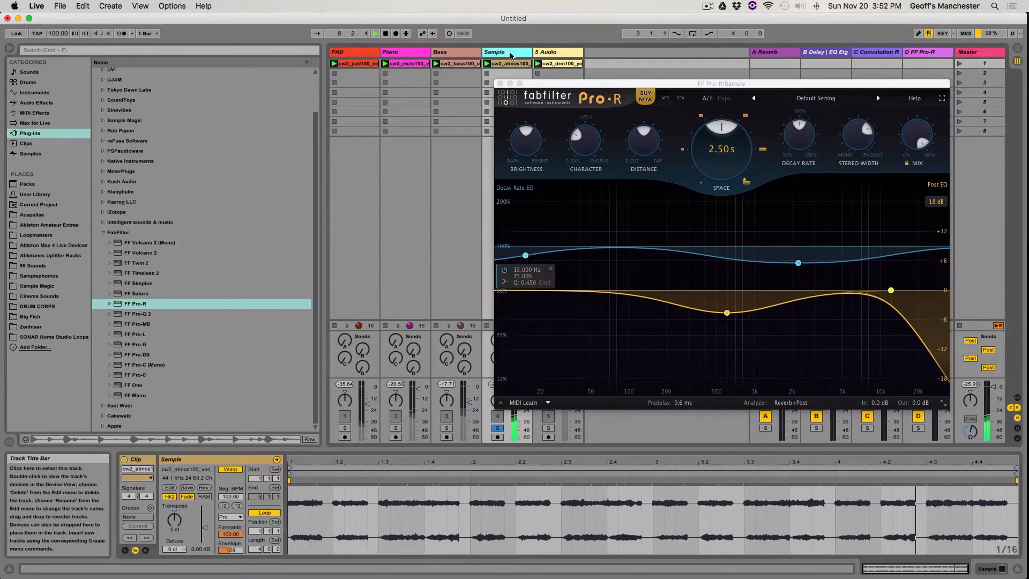
double_click(510, 56)
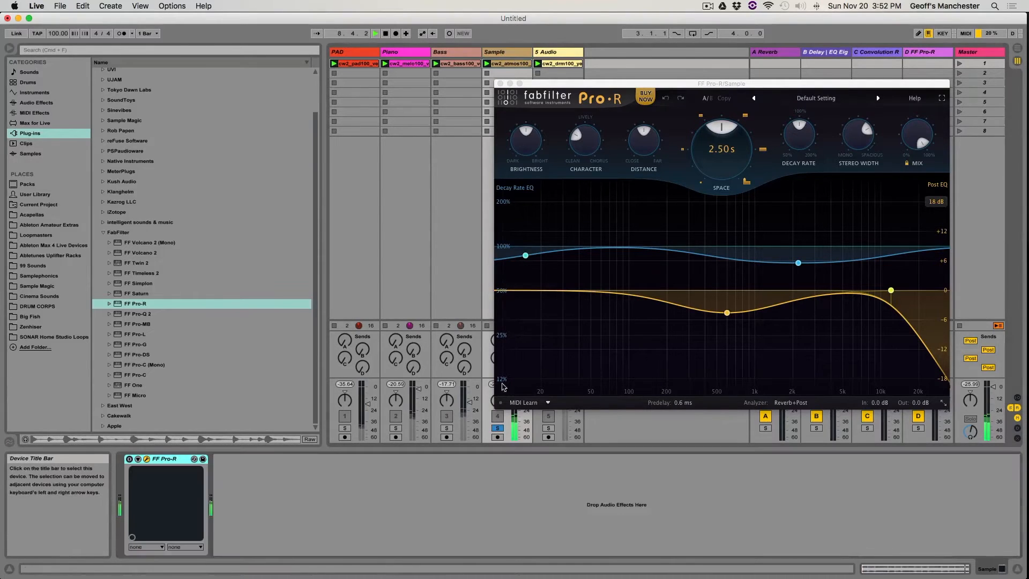
left_click(129, 460)
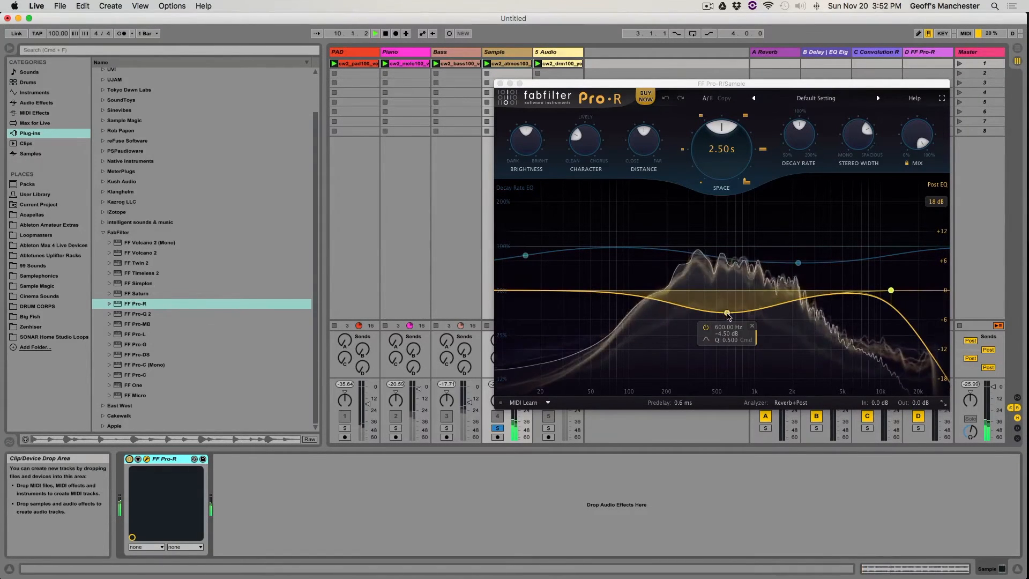
In the Post EQ, boost the mid band to +4.83 dB near 700 Hz and add low cuts of -6.71 dB near 156 Hz and -19.88 dB near 96 Hz.
left_click_drag(728, 314, 730, 294)
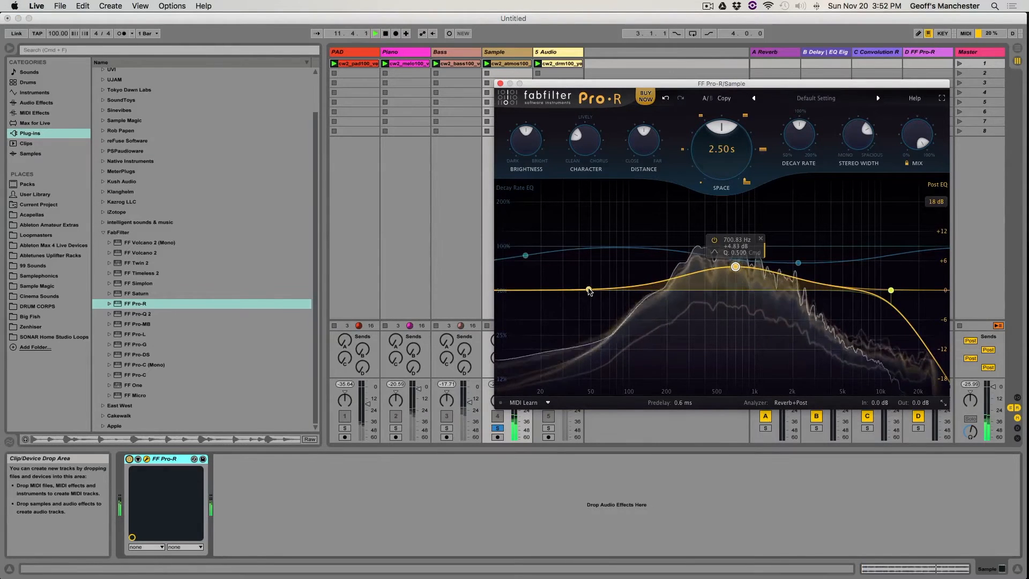
left_click_drag(588, 290, 617, 311)
left_click_drag(546, 290, 546, 309)
left_click_drag(622, 393, 624, 321)
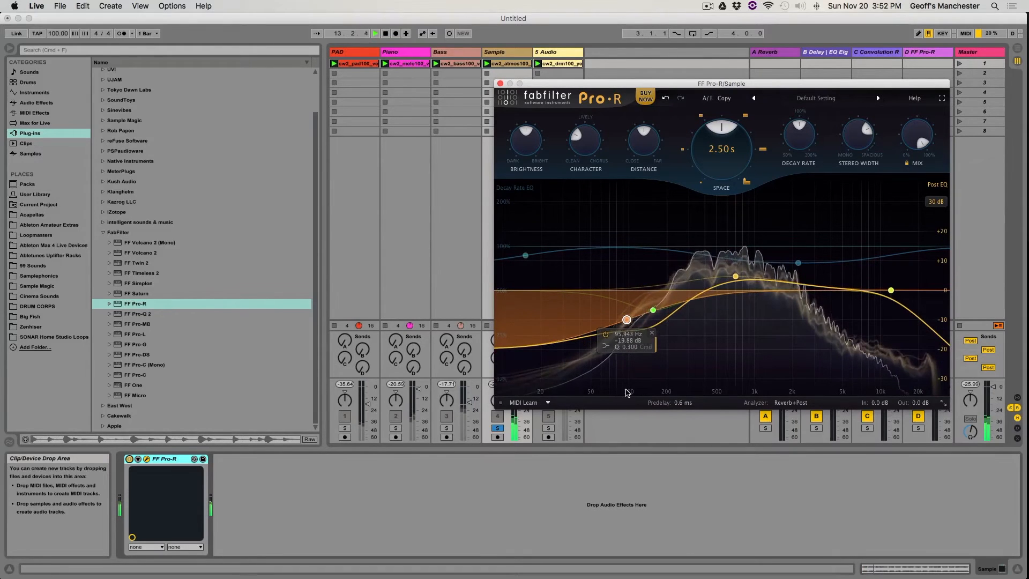
Move the Post EQ high-cut band to about 9174 Hz and raise its Q to about 3.39 for a resonant peak.
left_click(889, 290)
left_click_drag(887, 288, 898, 263)
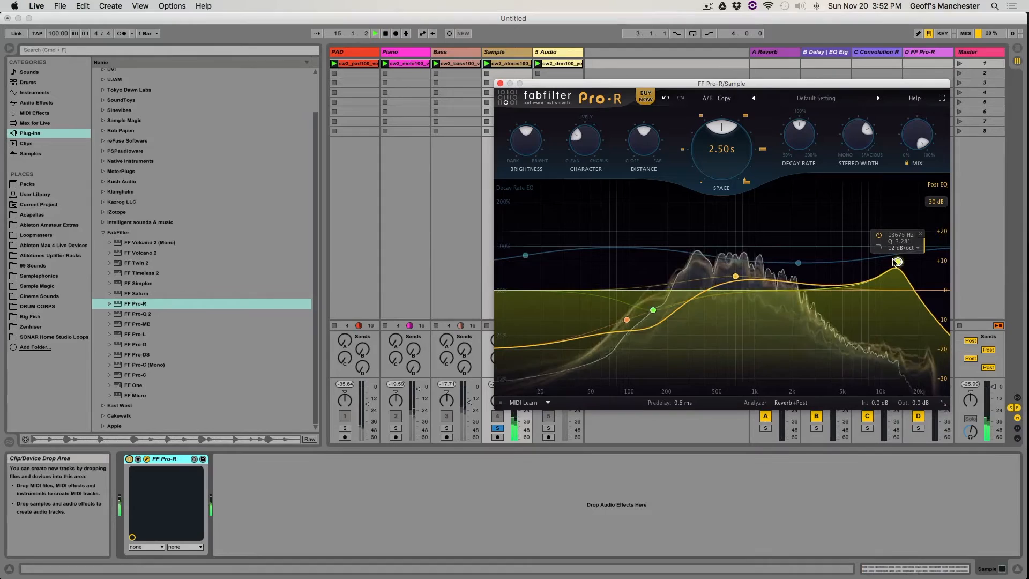
left_click_drag(899, 262, 875, 262)
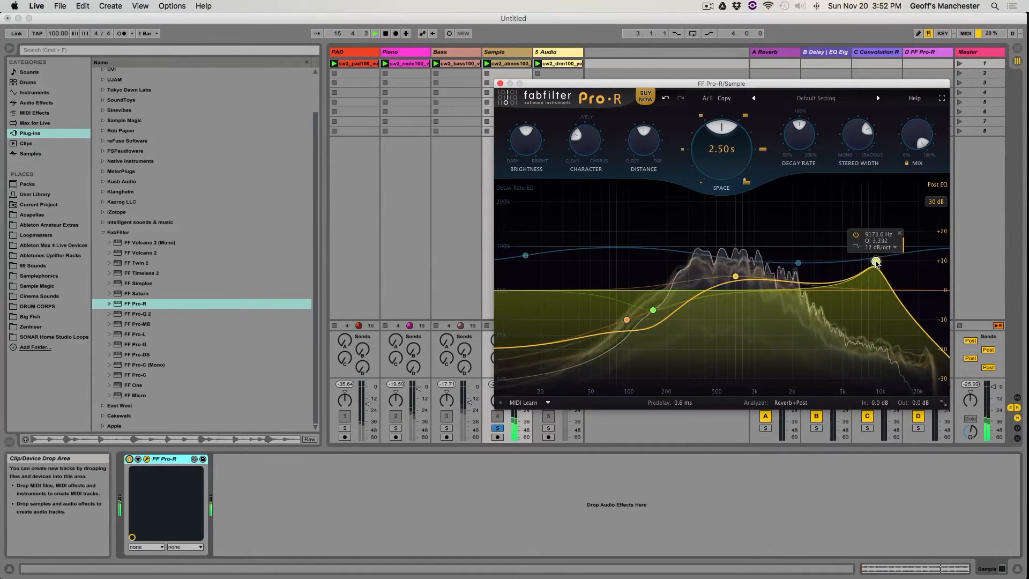
Raise the upper Decay Rate EQ band to 153.8% near 6.6 kHz and move the low shelf up in frequency for shorter low-end decay.
left_click_drag(798, 263, 858, 219)
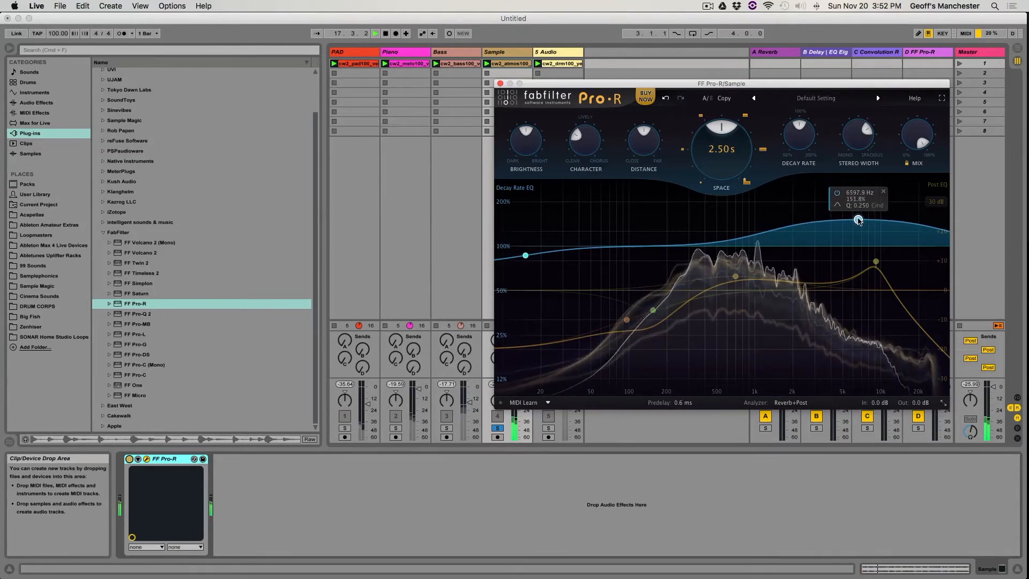
left_click_drag(525, 255, 641, 282)
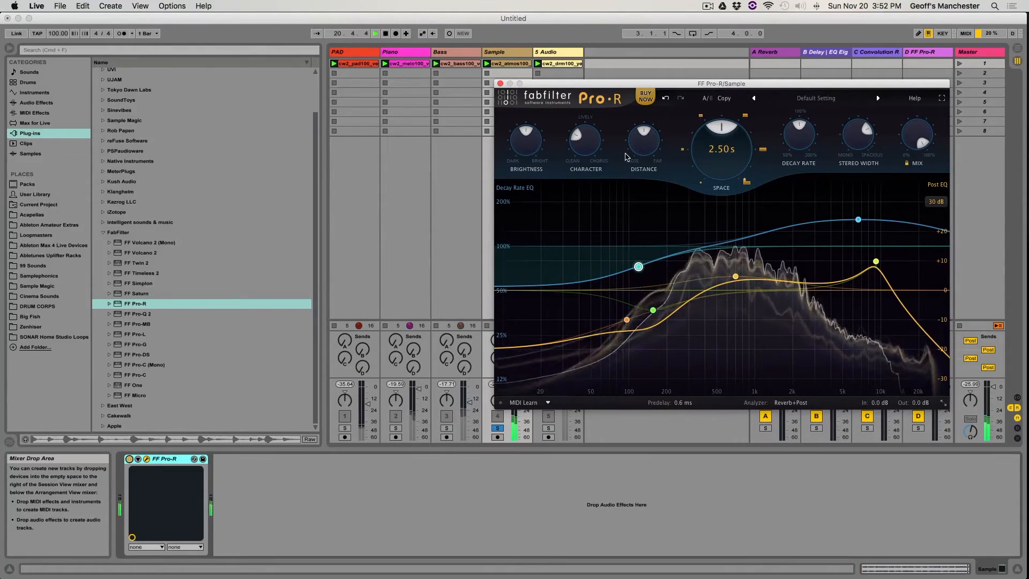
Raise the Brightness and lengthen the Space on the Sample track's reverb.
mouse_move(522, 148)
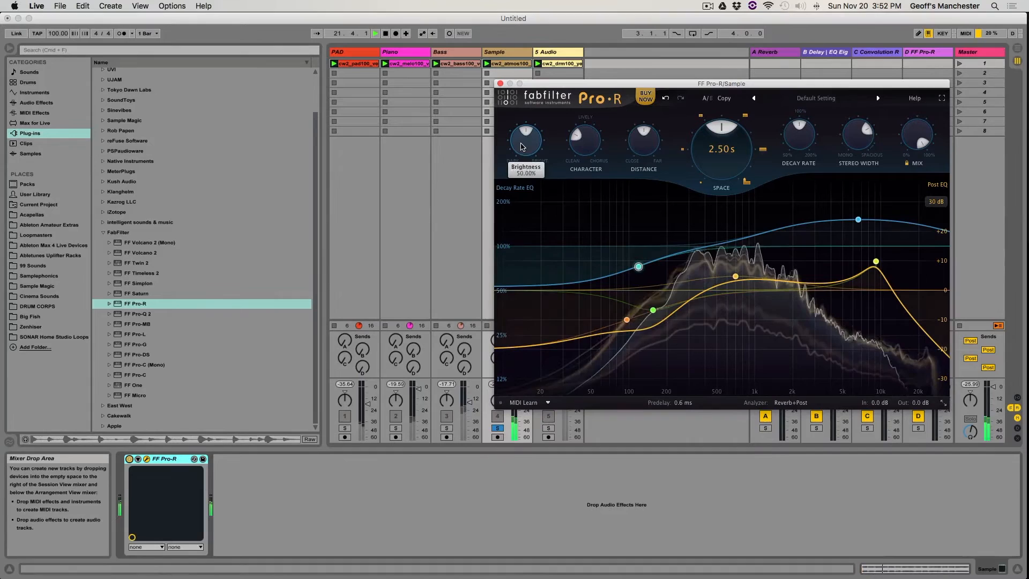
left_click_drag(522, 124, 523, 117)
mouse_move(729, 158)
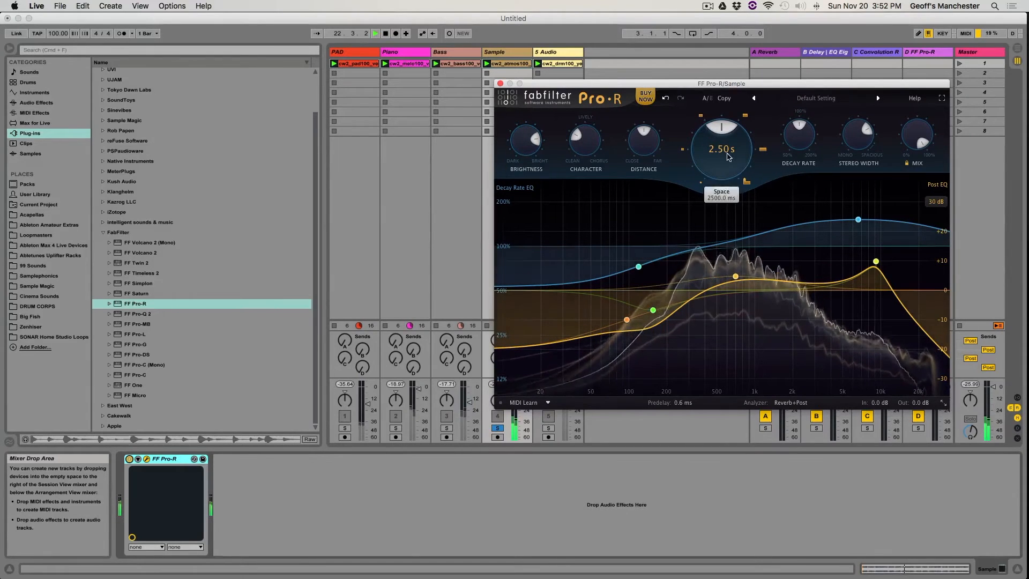
left_click_drag(725, 155, 721, 129)
Increase the Decay Rate for a reverb time of 4.73 s and widen the Stereo Width to 105.7%.
left_click_drag(796, 139, 855, 103)
mouse_move(849, 141)
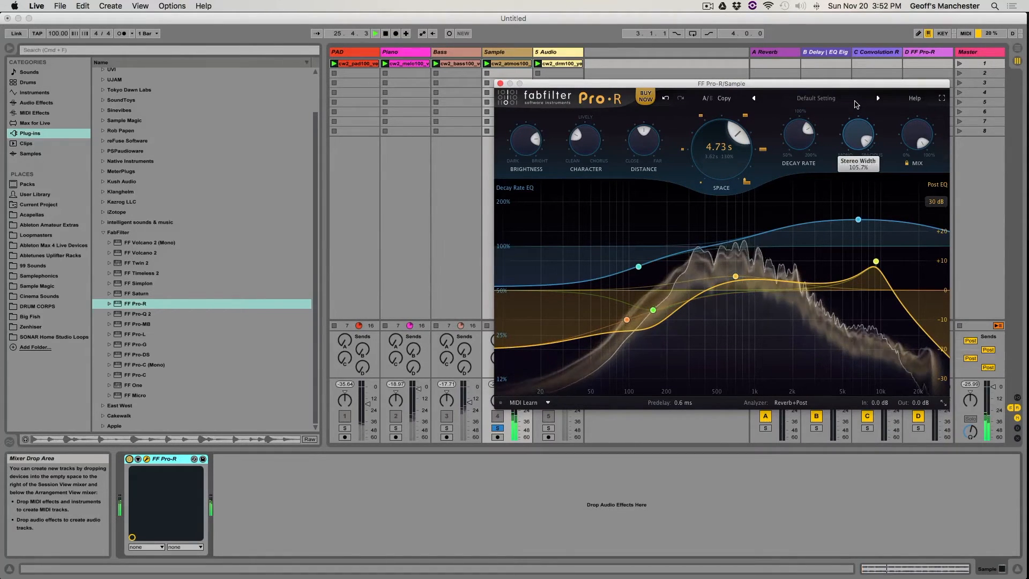
left_click_drag(850, 104, 850, 104)
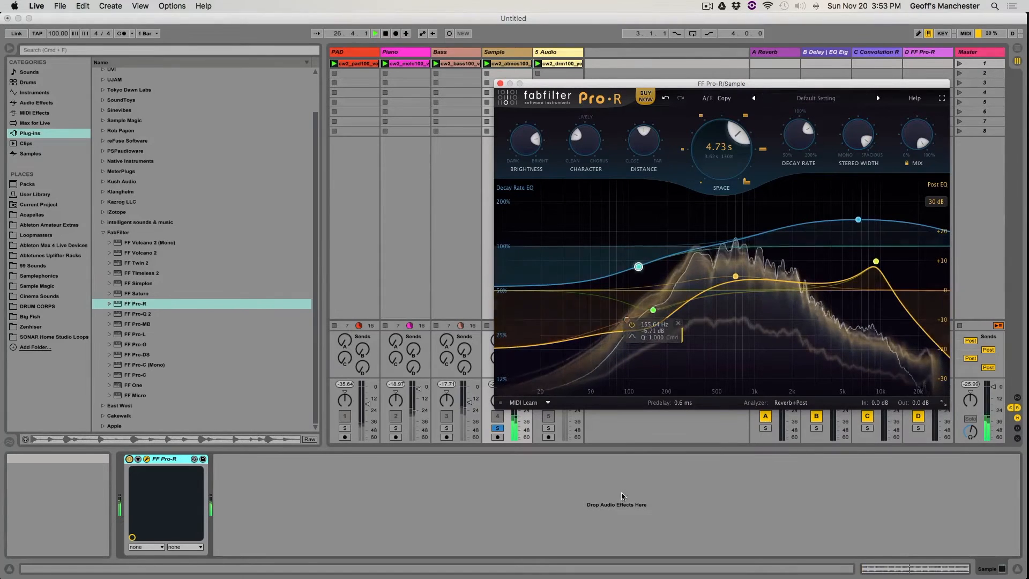
Lower the Sample reverb's Mix to about 35% and solo the 5 Audio track alongside it.
mouse_move(919, 137)
left_click_drag(918, 141, 894, 305)
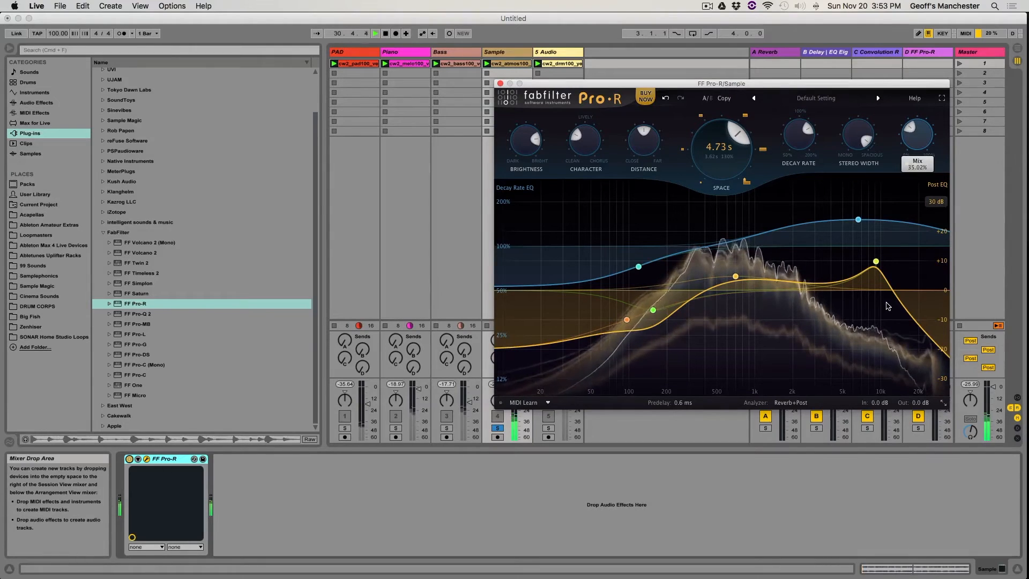
left_click(549, 428)
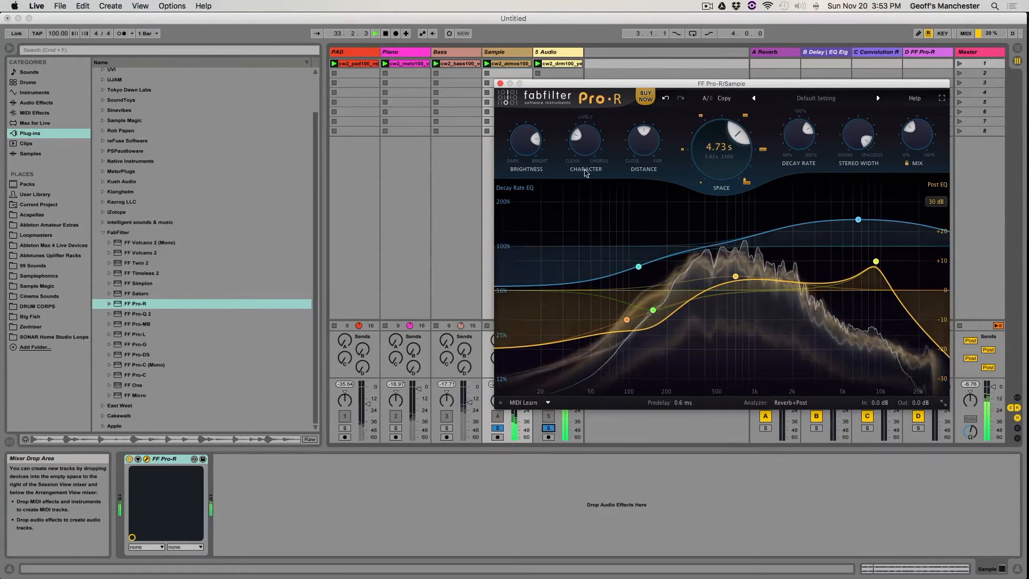
Reduce the Mix of the 5 Audio track's Pro-R to below 25%, fine-tuning it during playback, and close the plugin window.
left_click(564, 77)
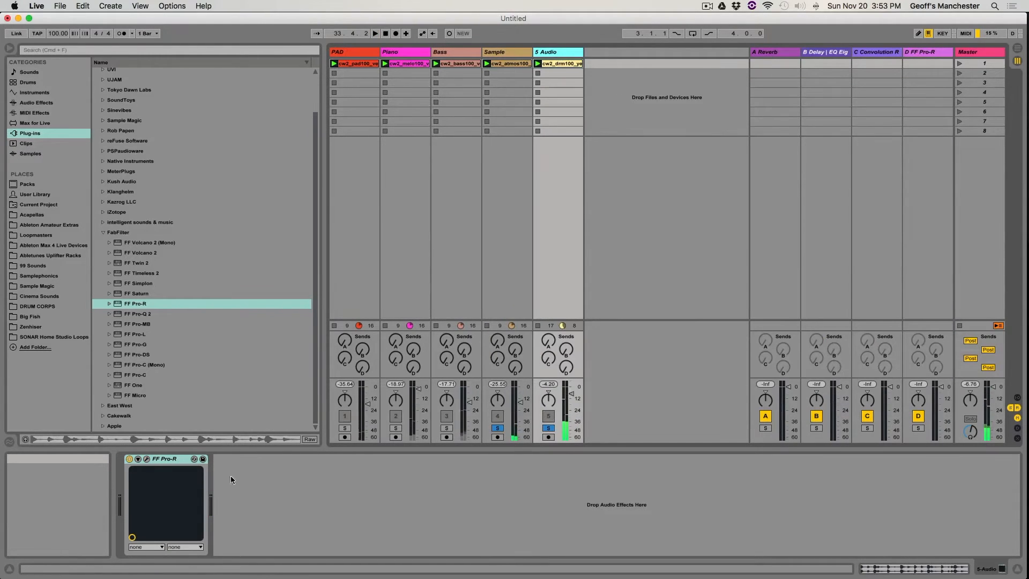
left_click(146, 459)
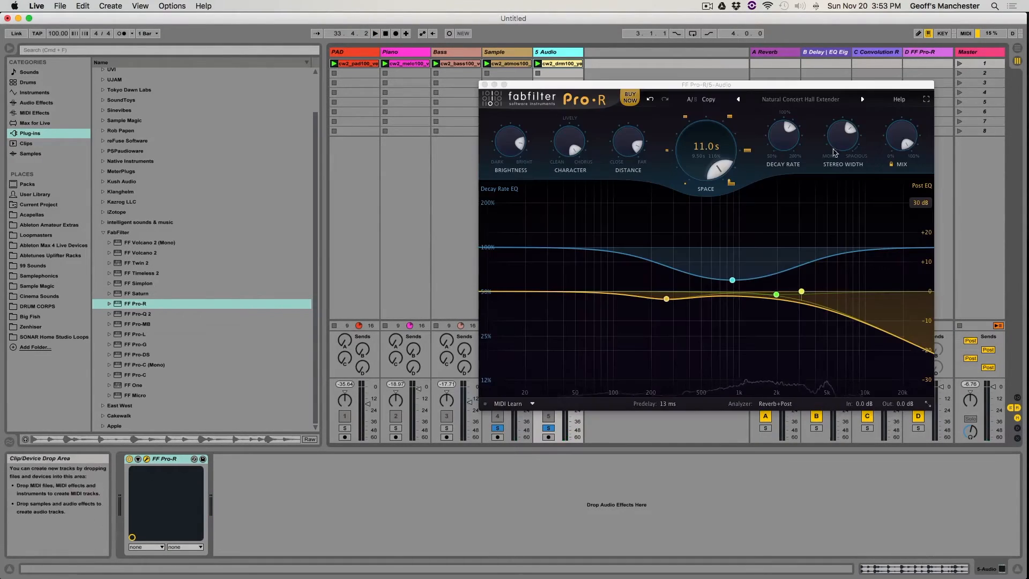
left_click_drag(909, 130, 899, 214)
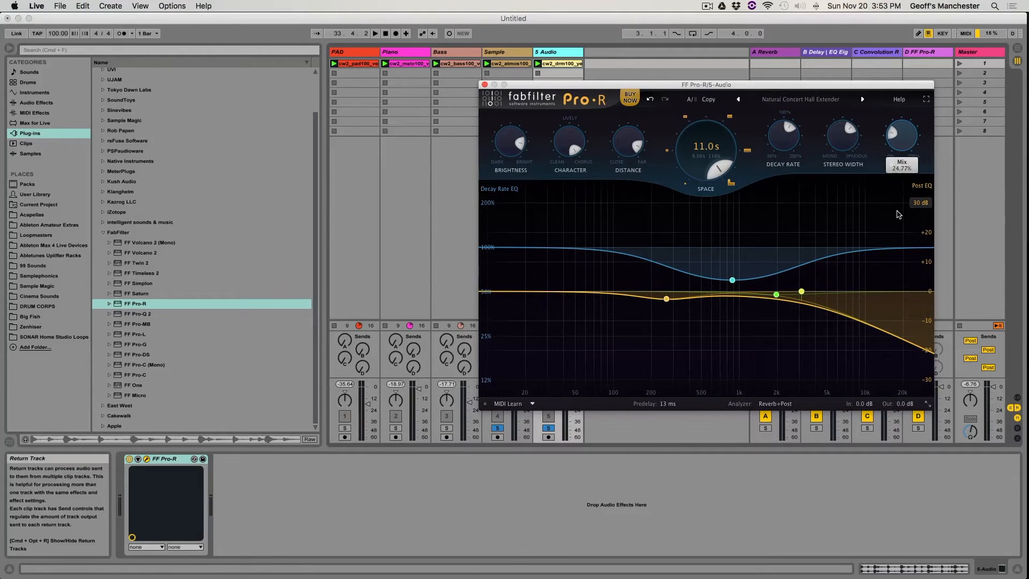
key("space")
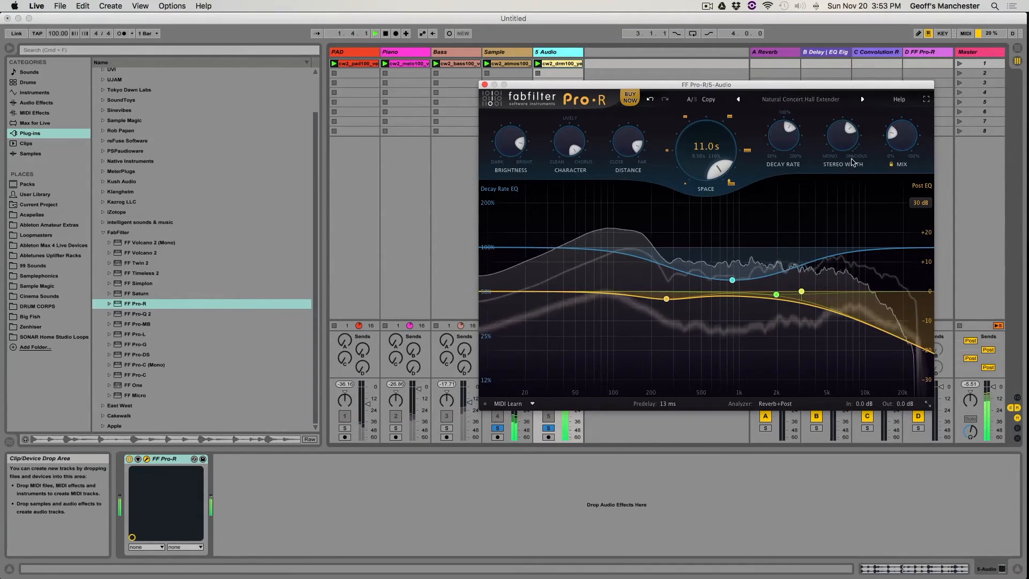
left_click_drag(900, 131, 913, 145)
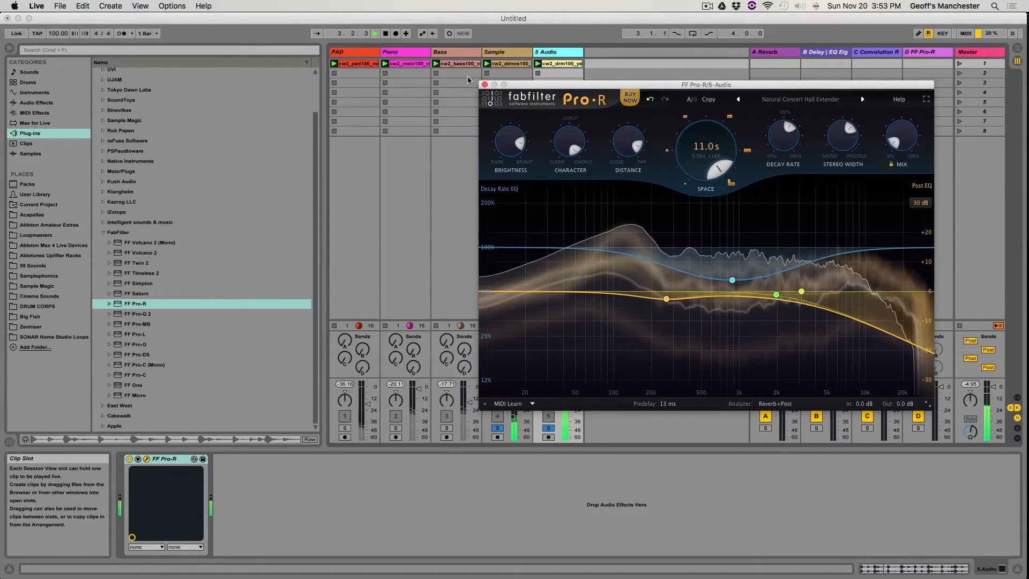
left_click(483, 84)
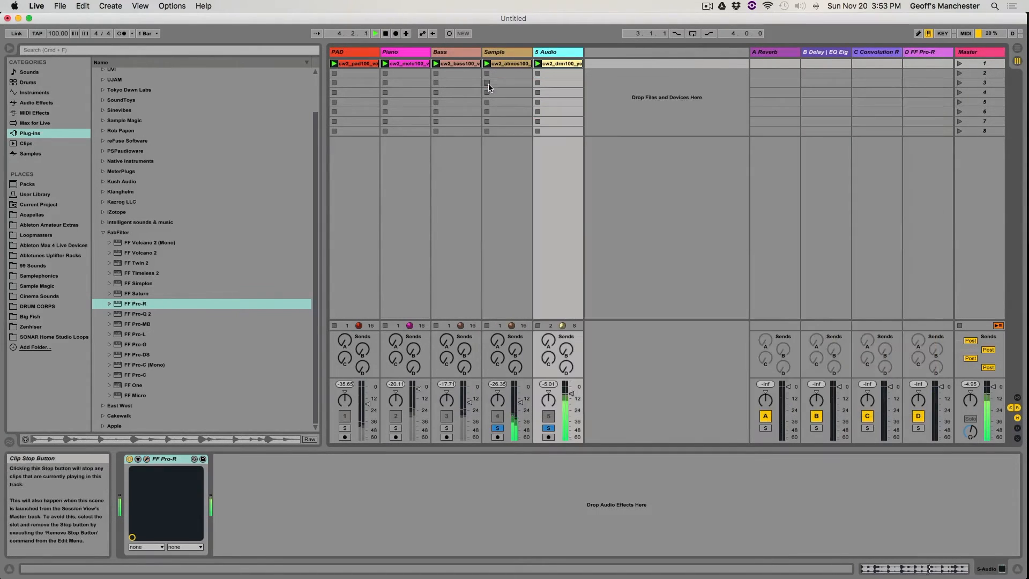
Solo the Bass track alongside Sample and 5 Audio, and raise the Bass volume to about -9.7 dB.
left_click(501, 54)
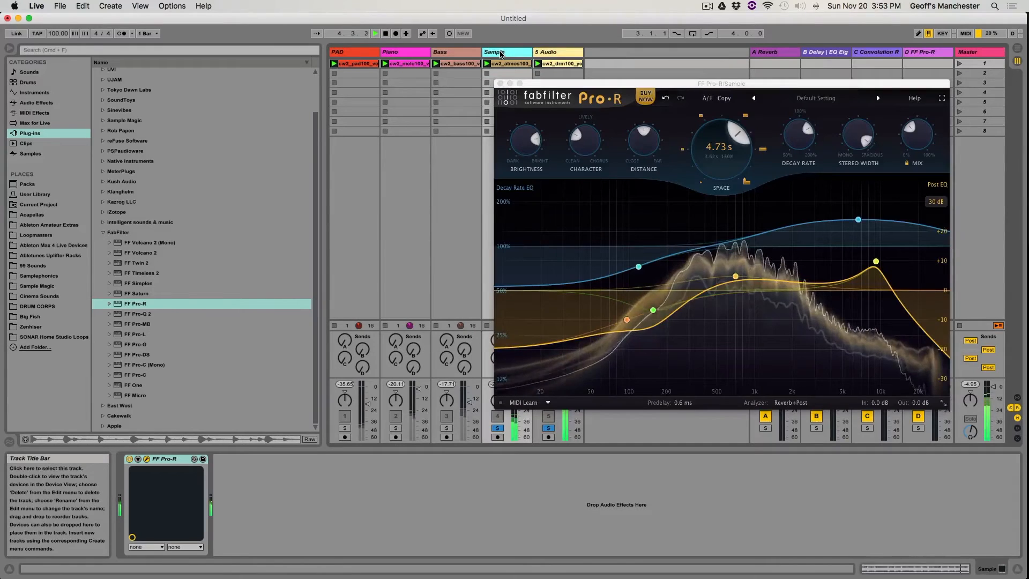
left_click(446, 427)
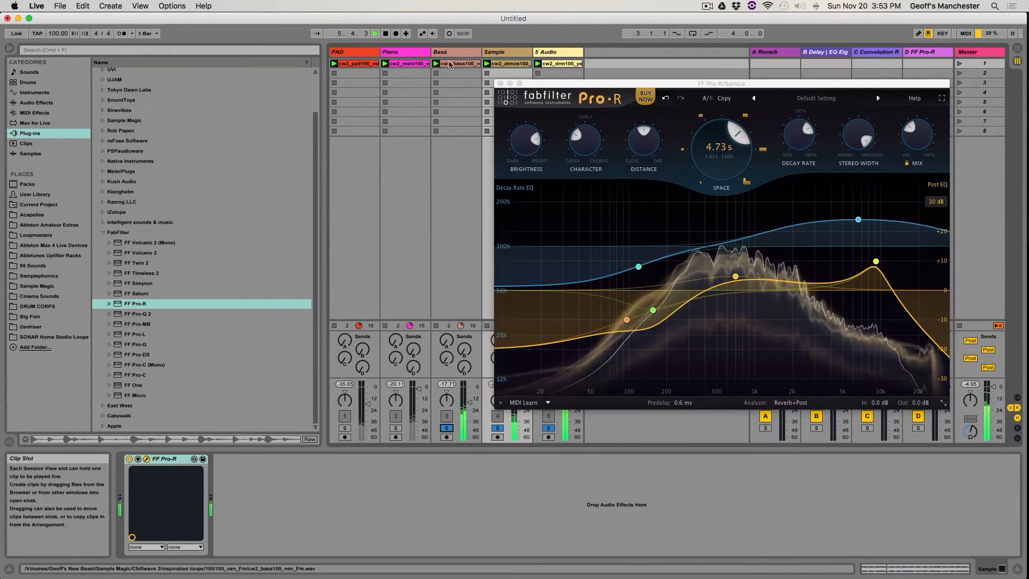
left_click_drag(469, 400, 469, 395)
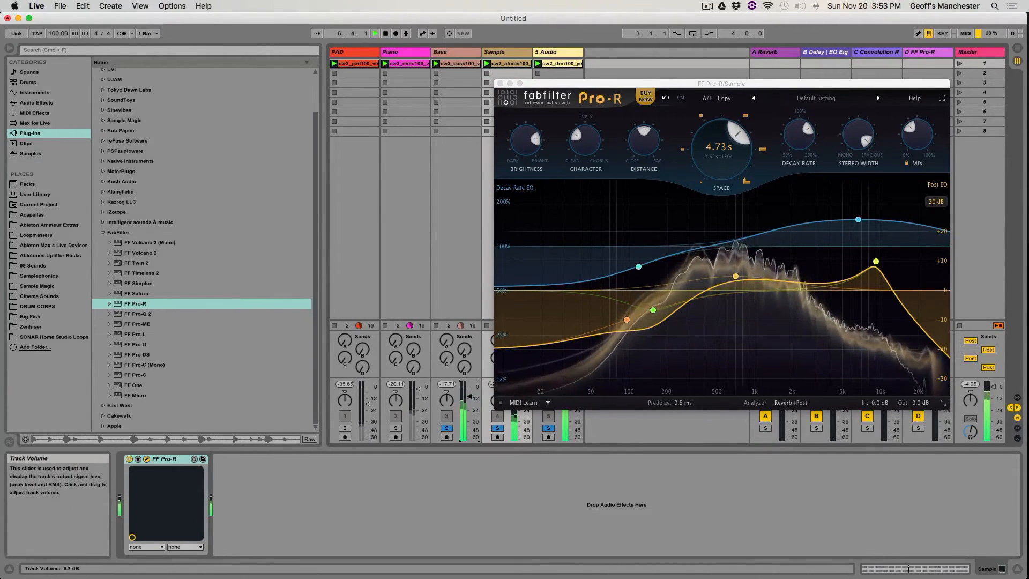
Open Pro-R on the Bass track, load the Bass Room preset from the Small category, and move the plugin window clear of the mixer.
left_click(440, 52)
left_click(161, 459)
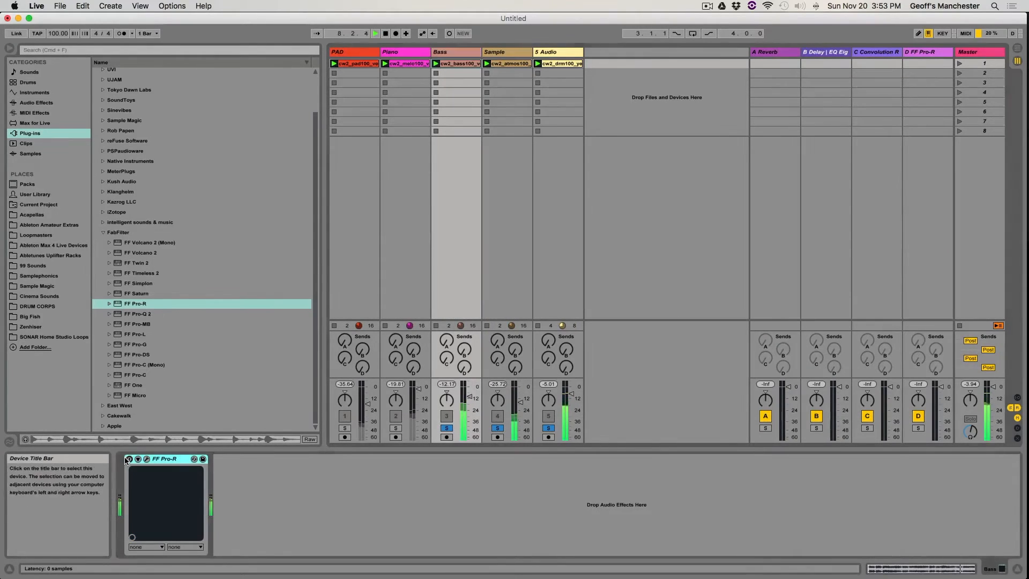
left_click(147, 459)
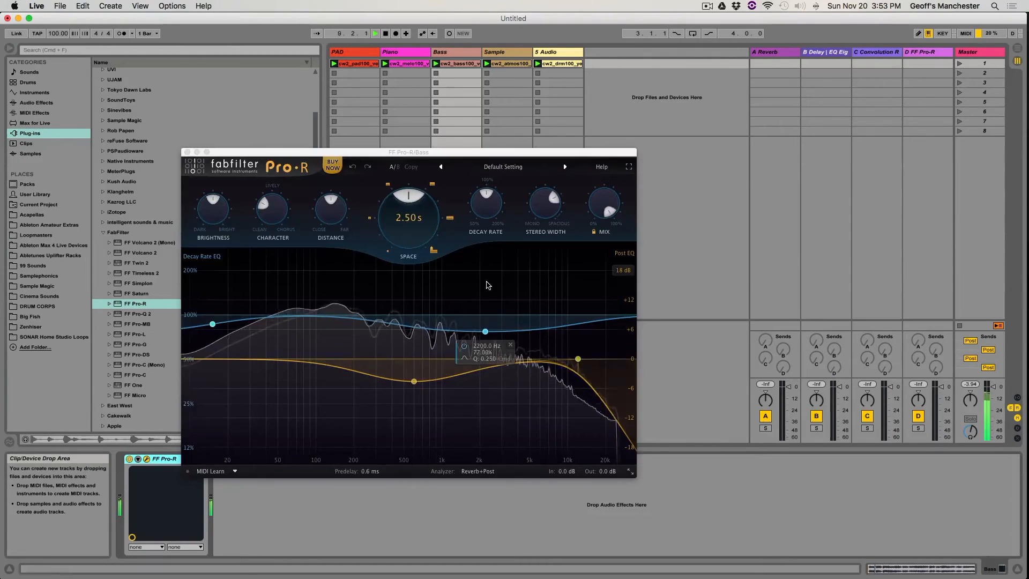
left_click(504, 166)
mouse_move(482, 190)
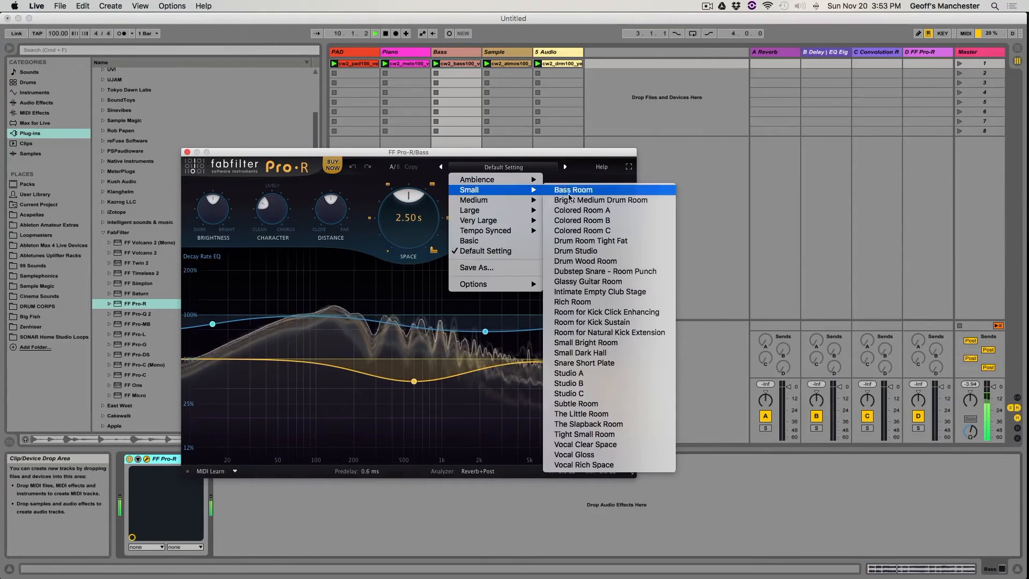
left_click(573, 190)
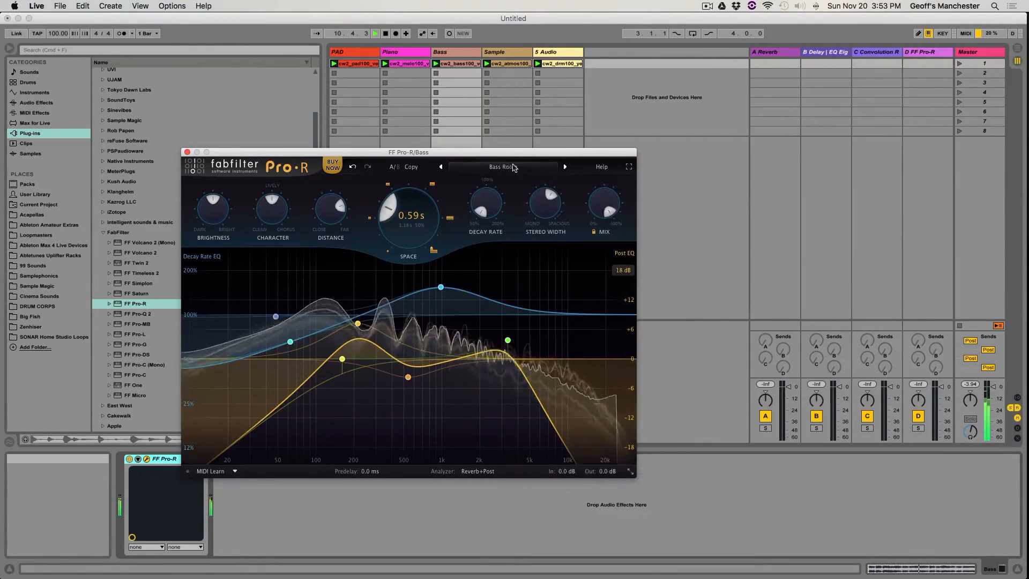
left_click_drag(480, 153, 834, 76)
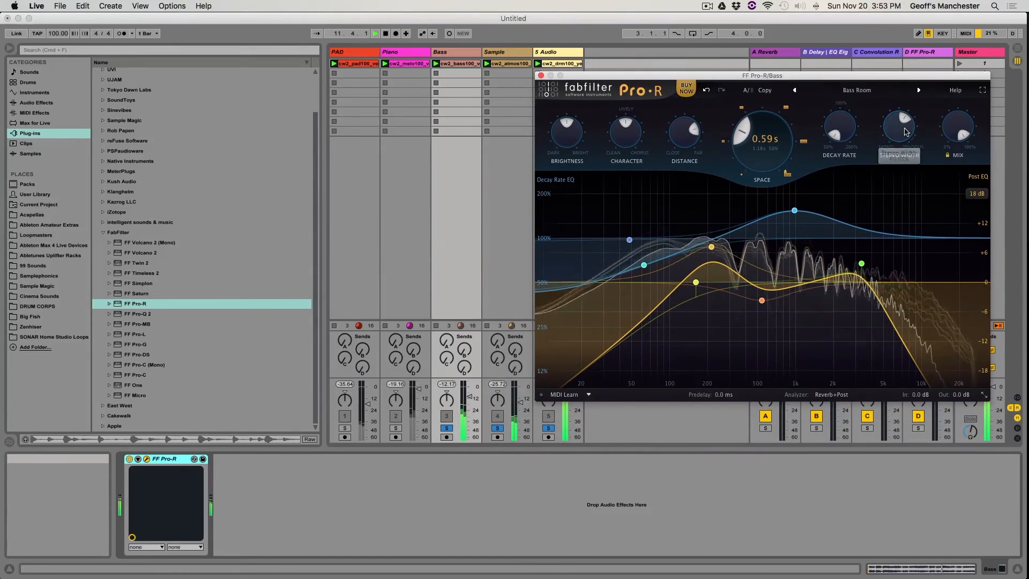
Adjust the Bass reverb's Mix to about 56.5%, auditioning the Bass on its own and with all tracks unsoloed.
left_click_drag(941, 121, 939, 194)
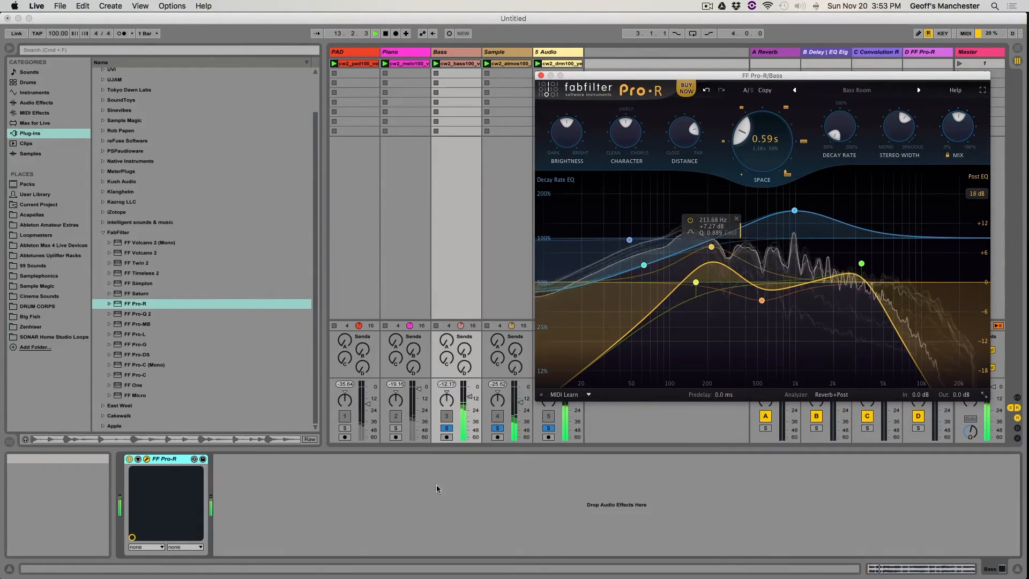
left_click(497, 428)
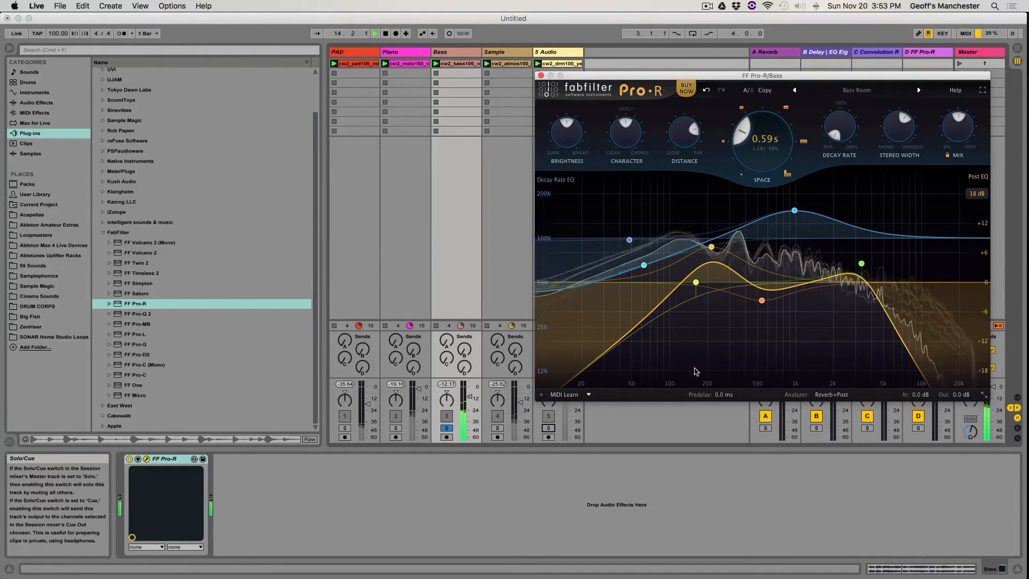
mouse_move(958, 127)
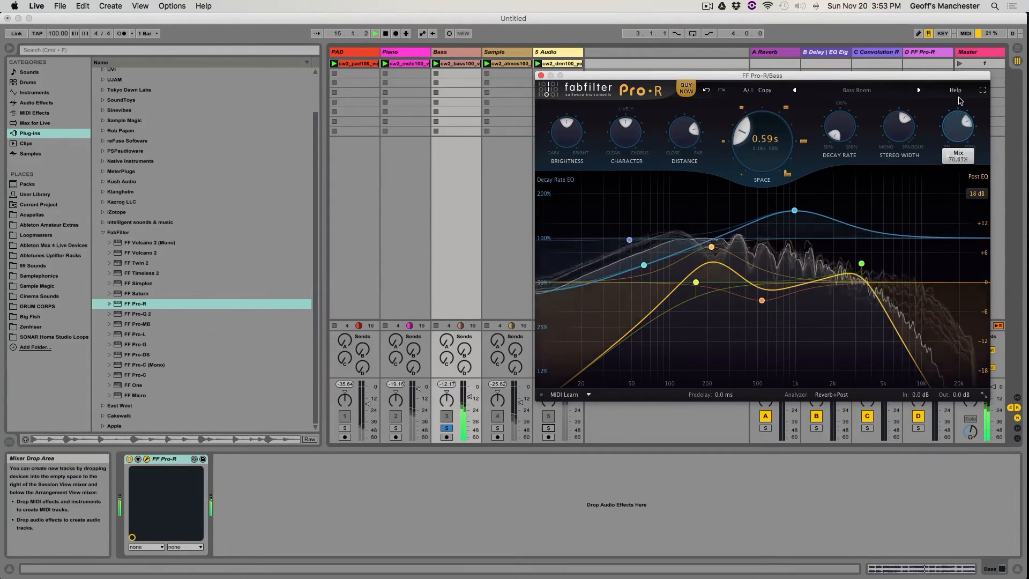
left_click_drag(960, 95, 954, 109)
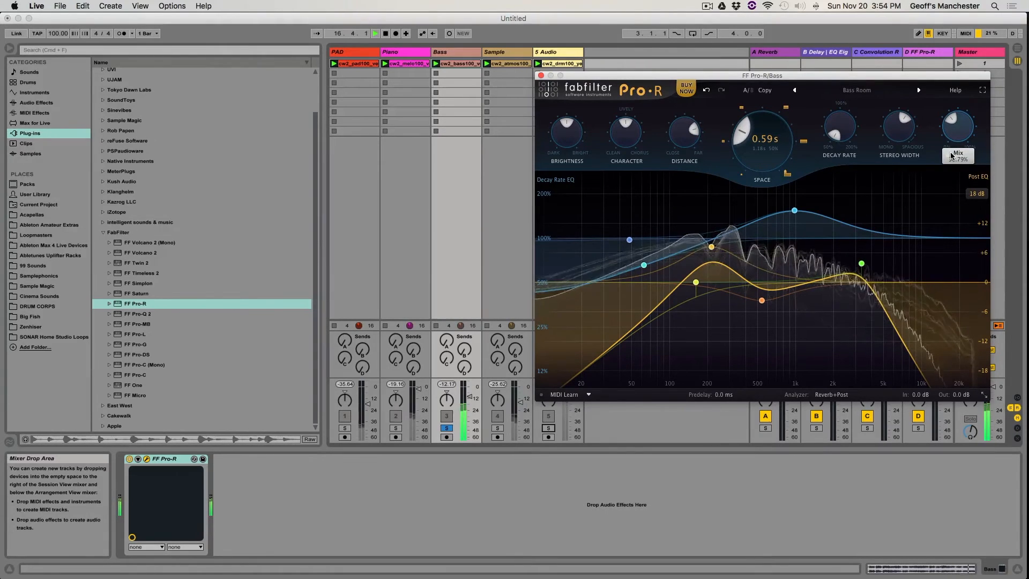
left_click_drag(951, 155, 951, 146)
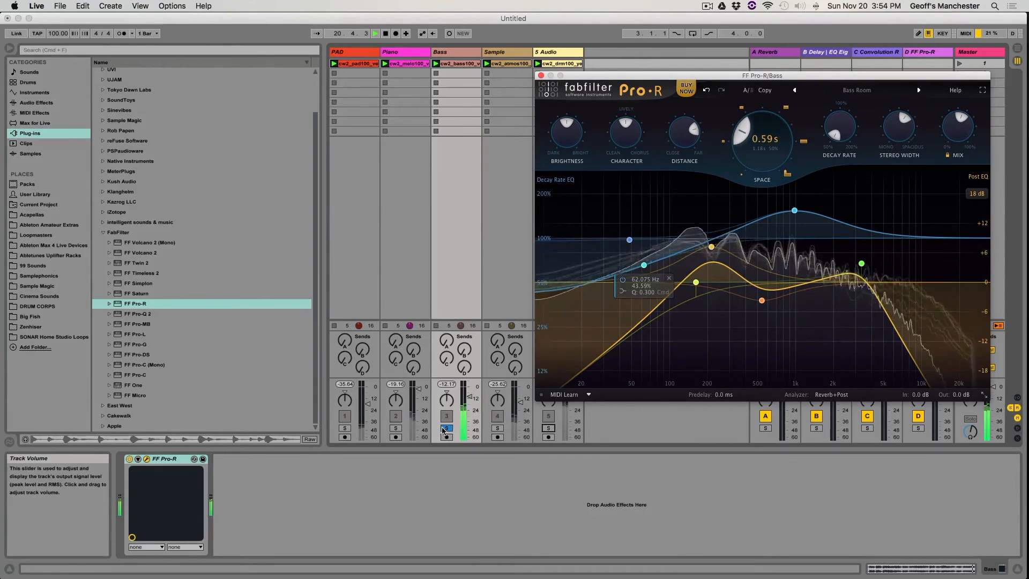
mouse_move(954, 121)
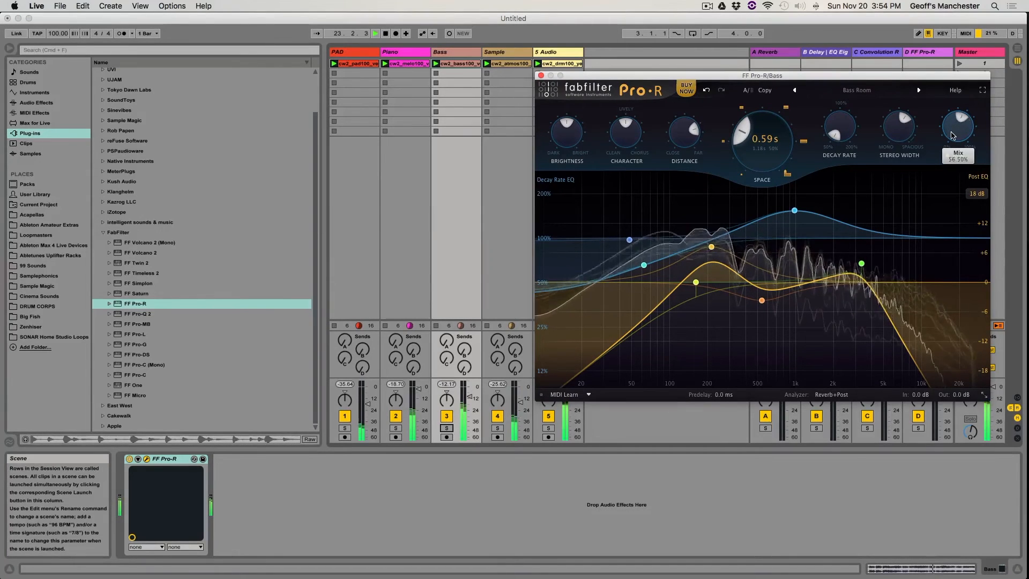
Shorten the Bass reverb's Space to 0.31 s, stop playback and close the plugin window.
left_click_drag(760, 142, 755, 167)
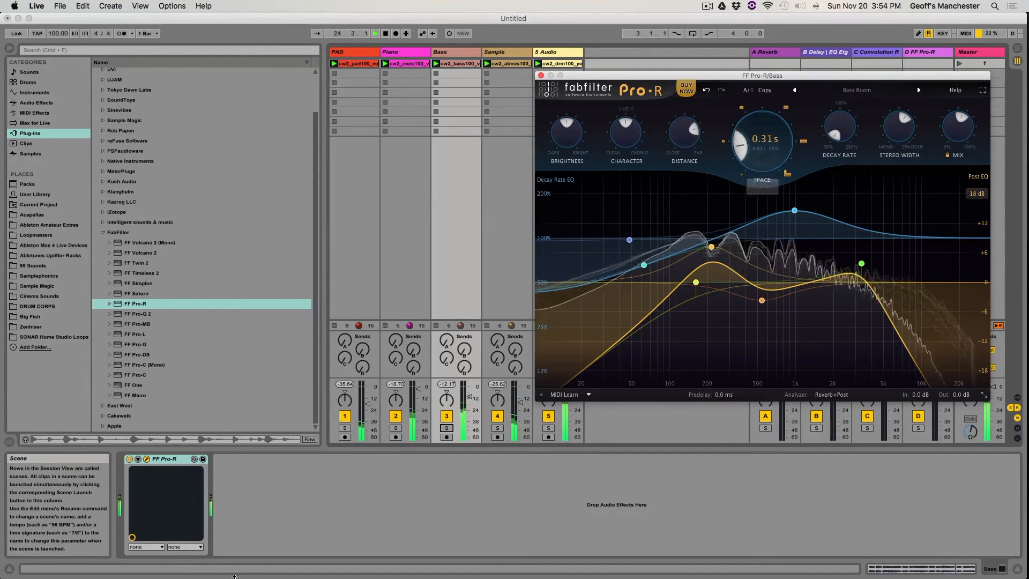
key("space")
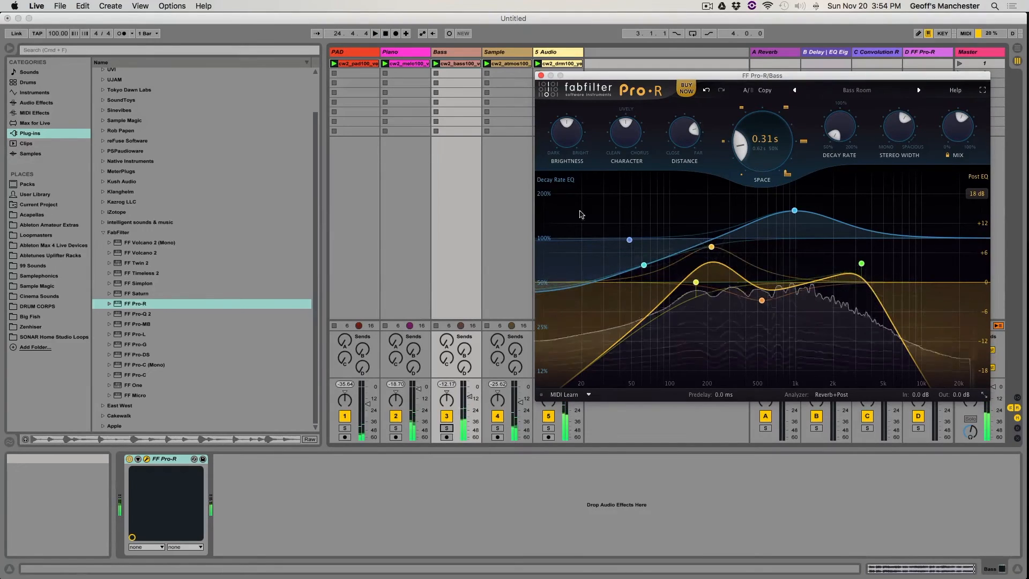
left_click(540, 76)
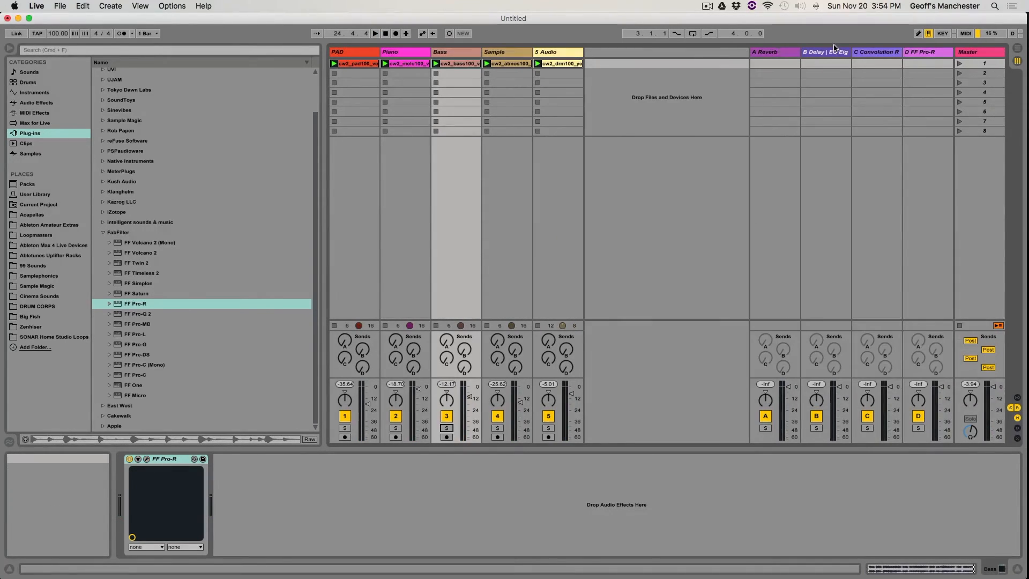
Open the Pro-R on return track D and load the Eternity preset from the Very Large category.
left_click(932, 49)
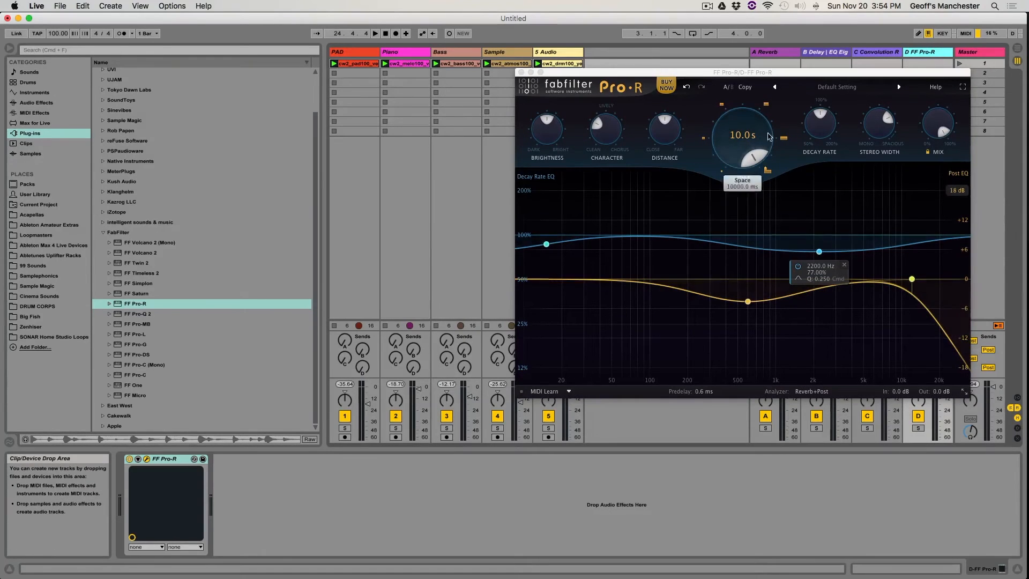
left_click(833, 88)
left_click(907, 185)
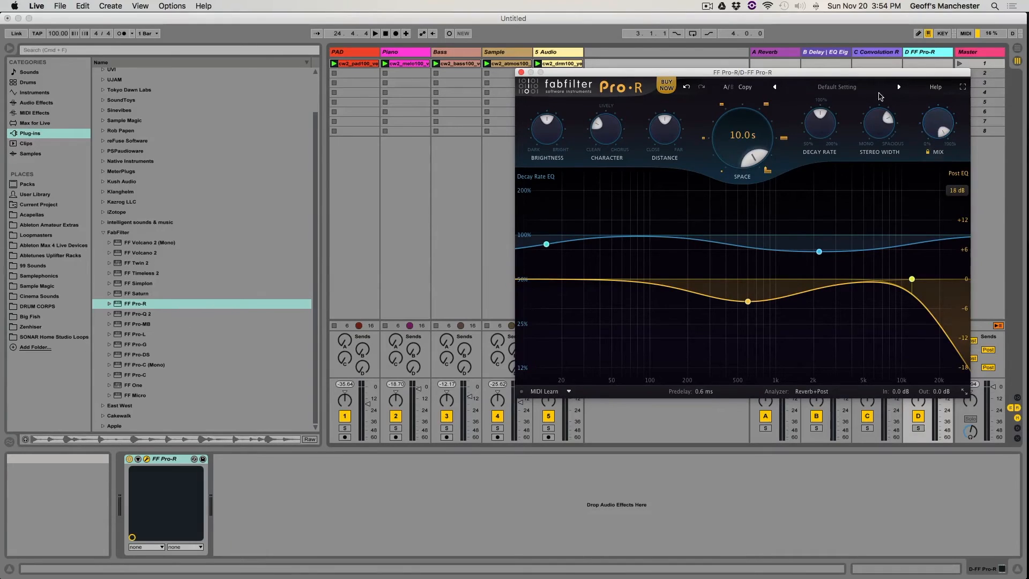
left_click(827, 88)
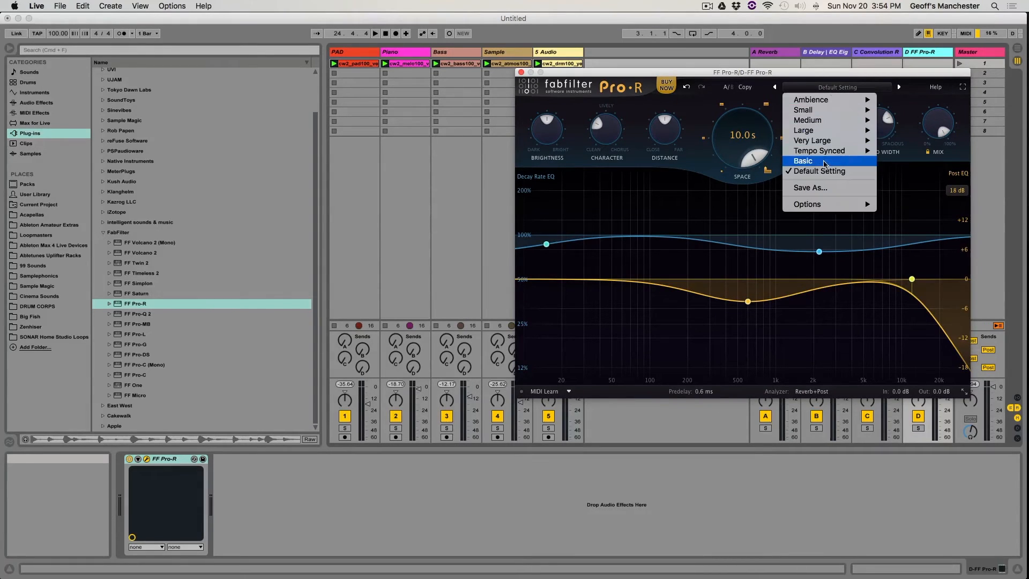
mouse_move(809, 144)
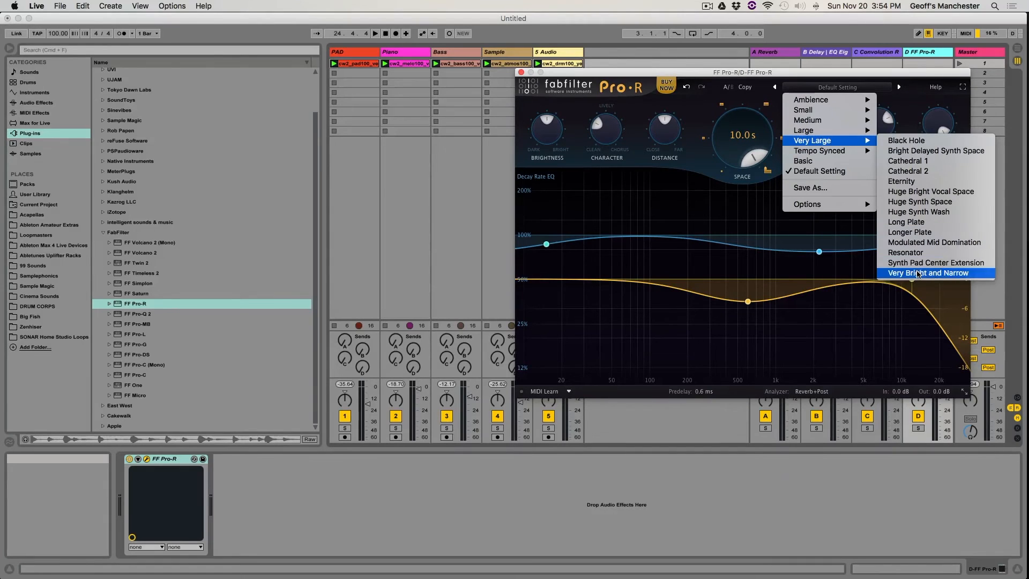
left_click(913, 183)
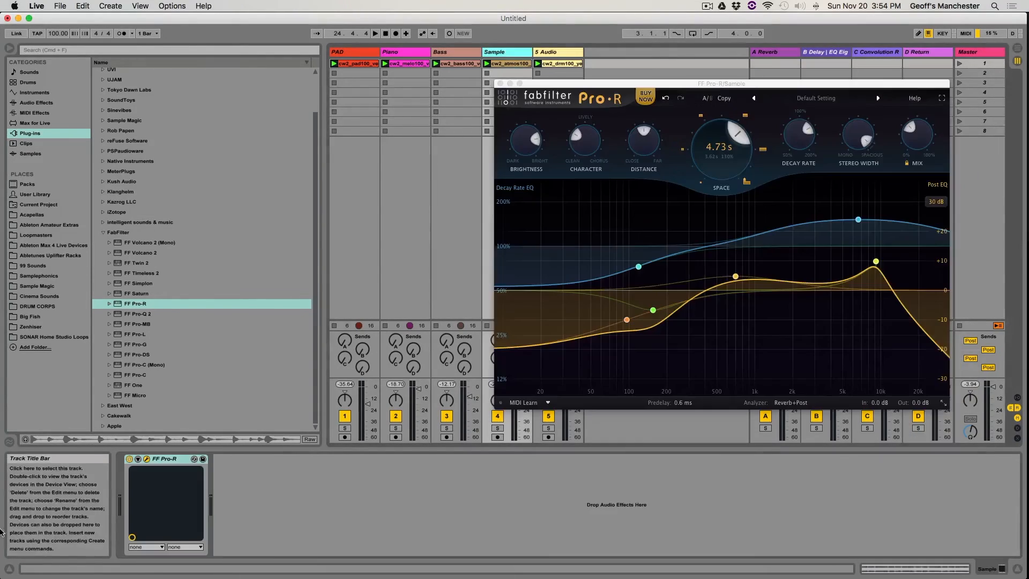
Delete the Pro-R devices from the Sample, Bass, Piano and PAD tracks.
key("Delete")
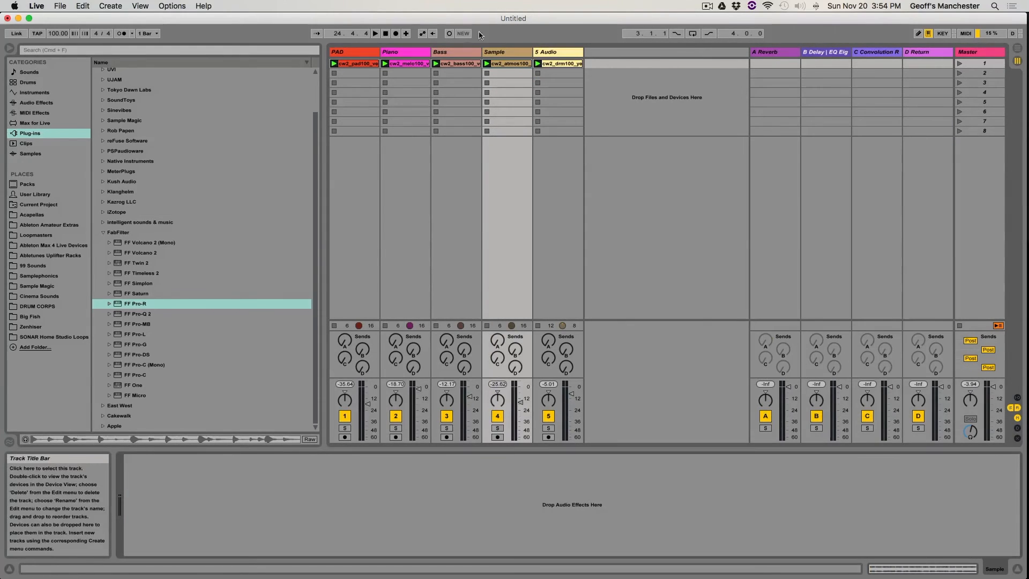
left_click(452, 53)
left_click(161, 459)
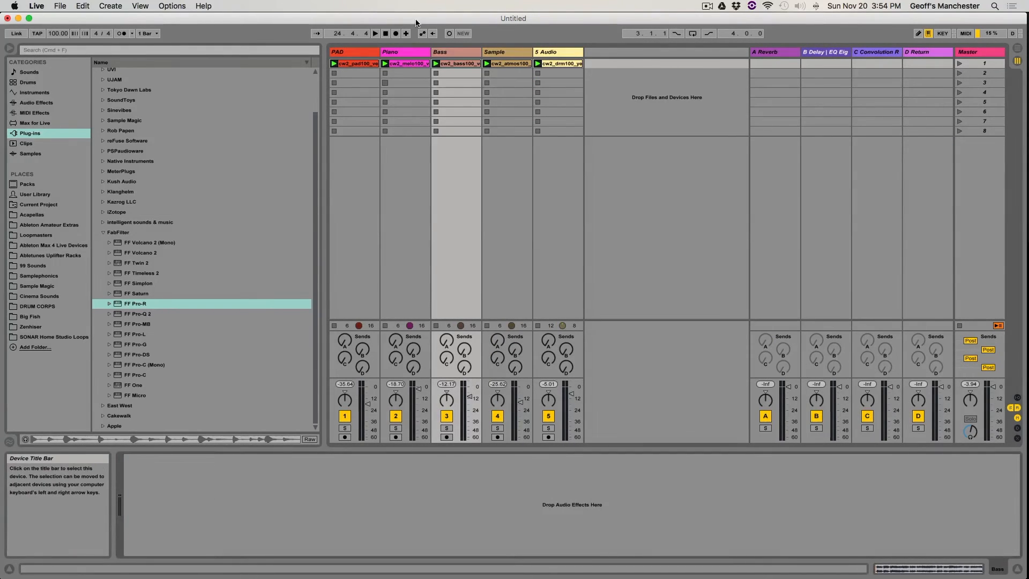
left_click(385, 83)
left_click(174, 460)
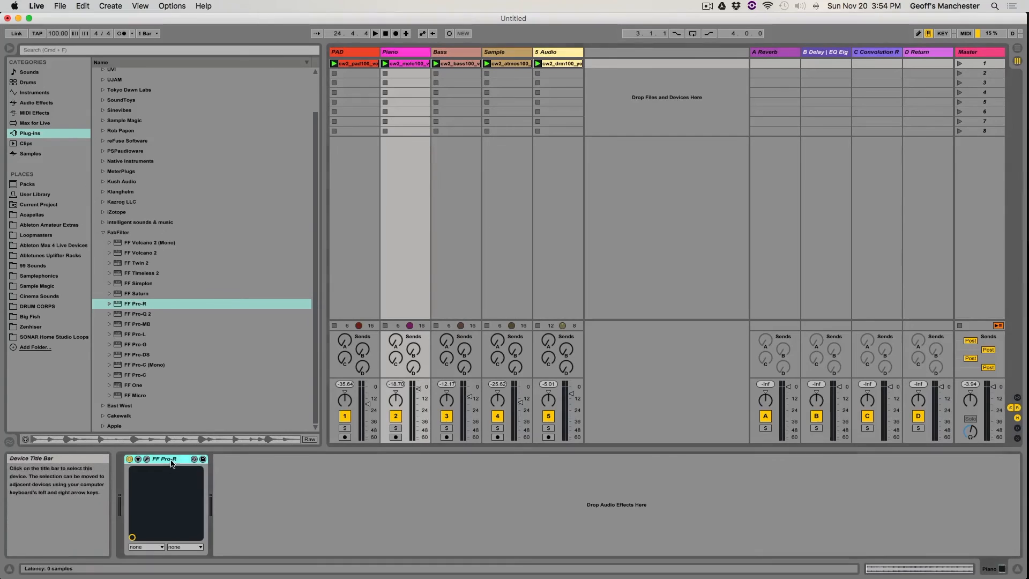
key("Delete")
left_click(337, 73)
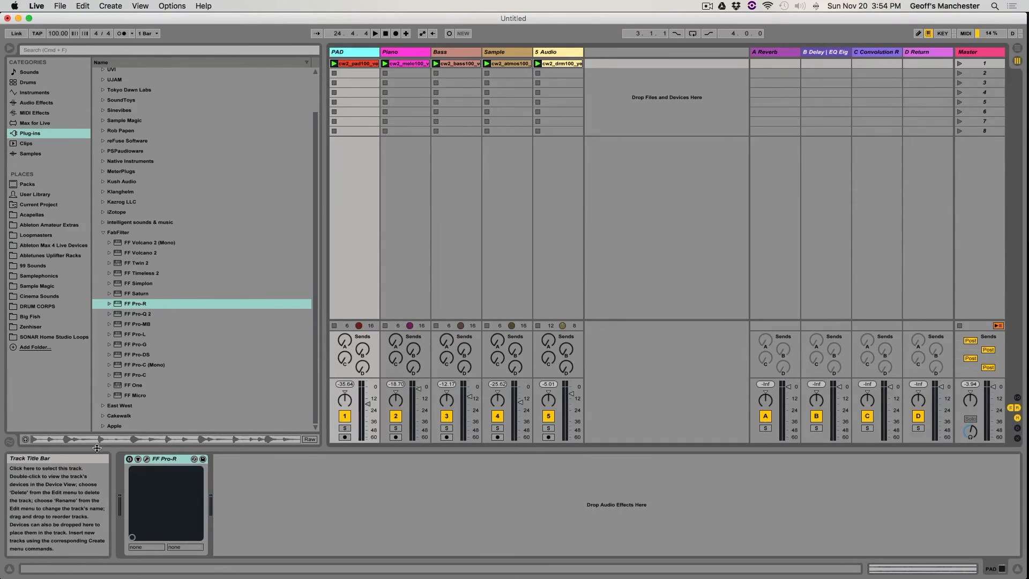
left_click(159, 459)
key("Delete")
Raise send D to about -7.3 dB on the PAD track and about -11.7 dB on the Bass track during playback.
left_click_drag(362, 366, 362, 342)
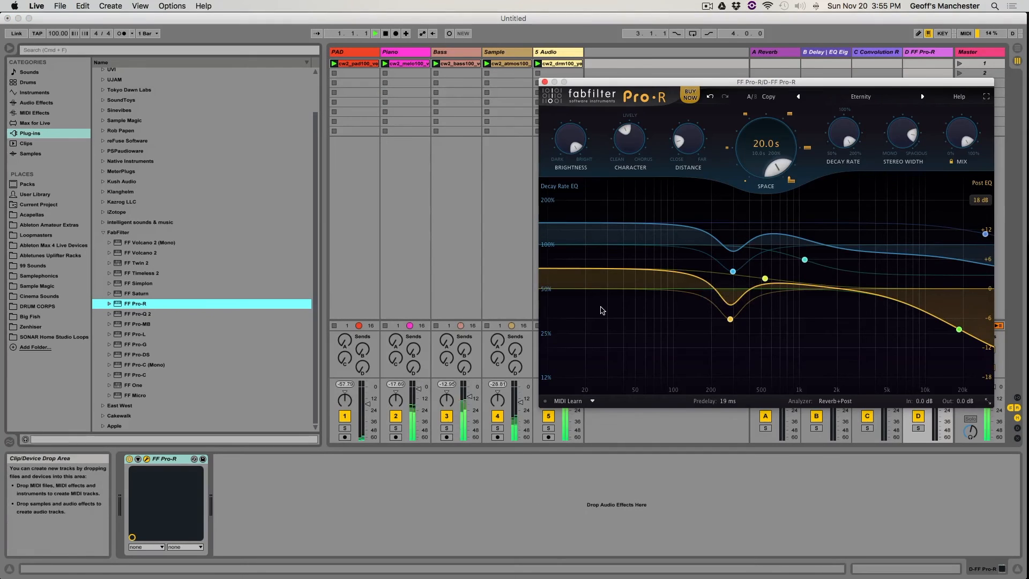
left_click_drag(602, 84, 597, 128)
left_click(426, 375)
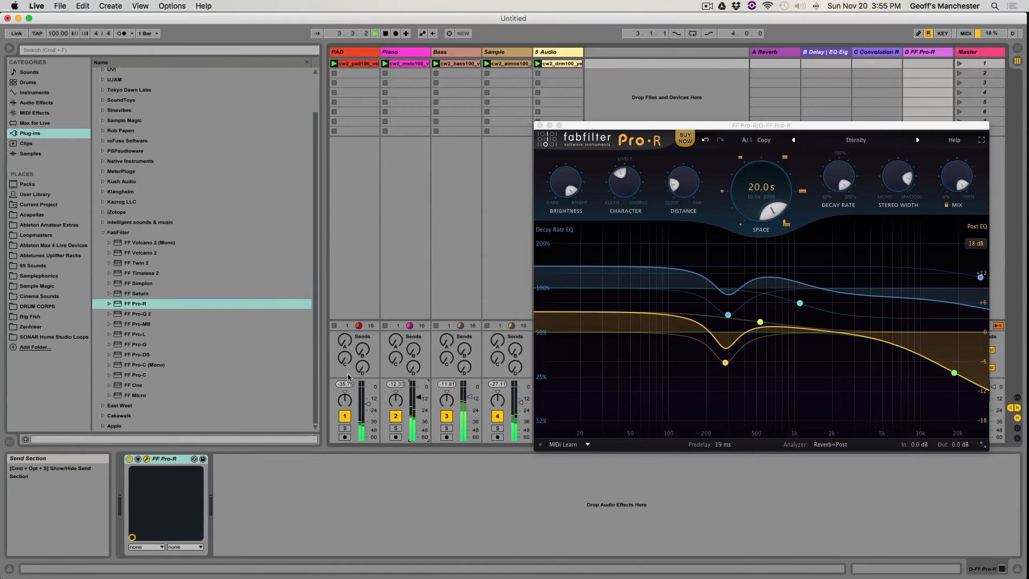
left_click_drag(362, 367, 363, 344)
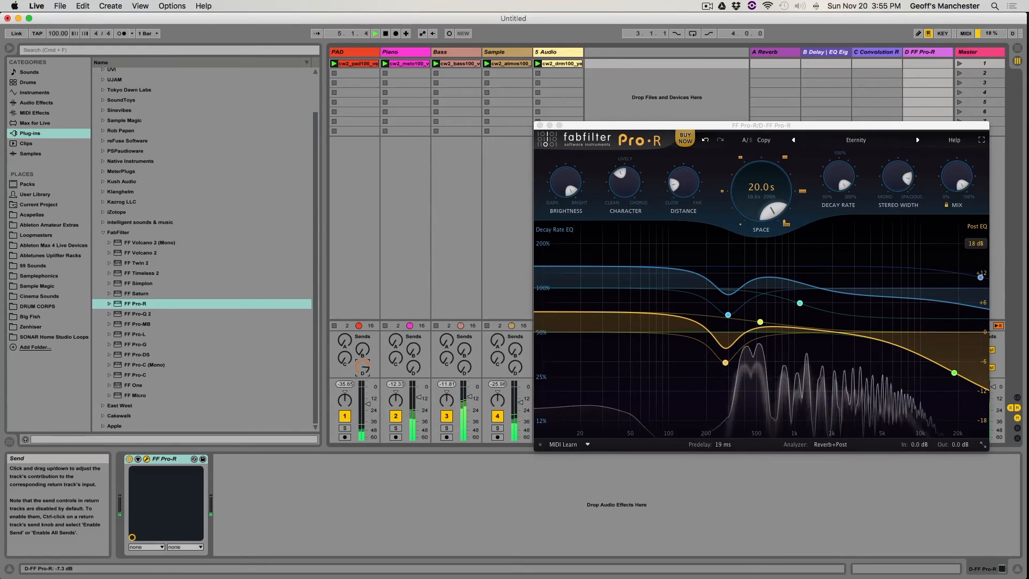
left_click_drag(411, 377, 464, 367)
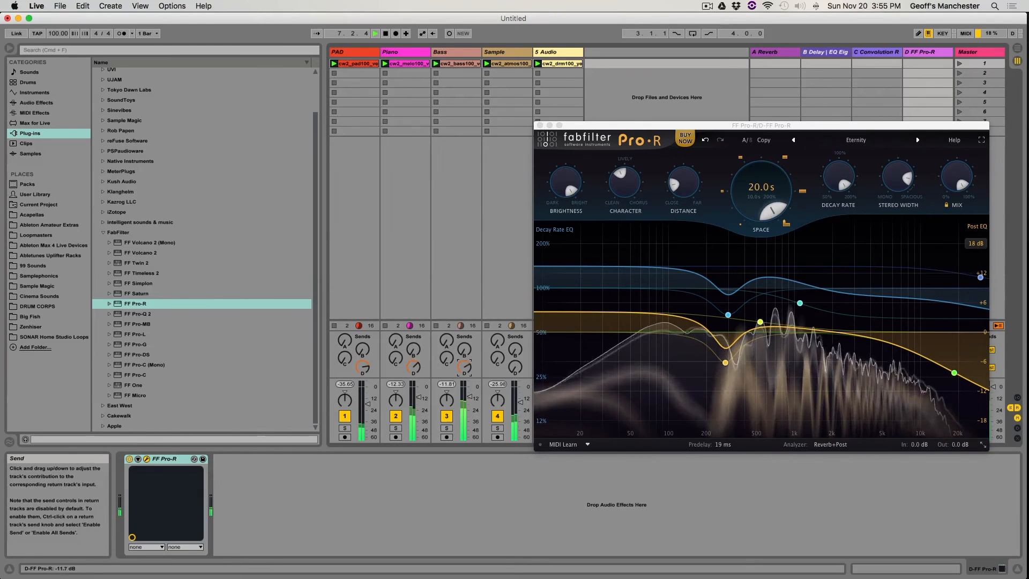
Raise send D on the Sample track, add a small amount on 5 Audio, and stop playback.
left_click_drag(633, 127, 635, 72)
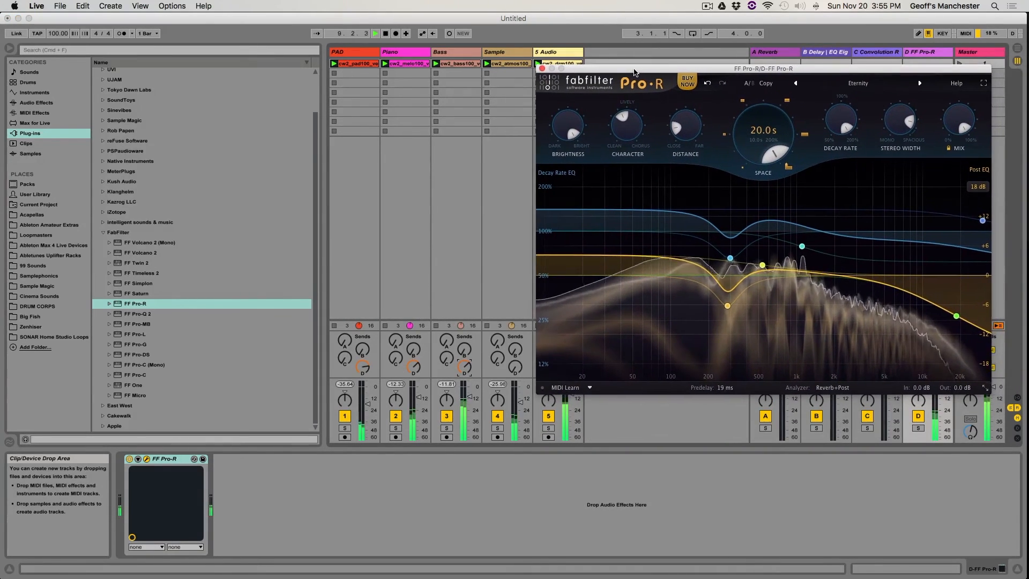
left_click(515, 367)
left_click_drag(516, 368, 517, 349)
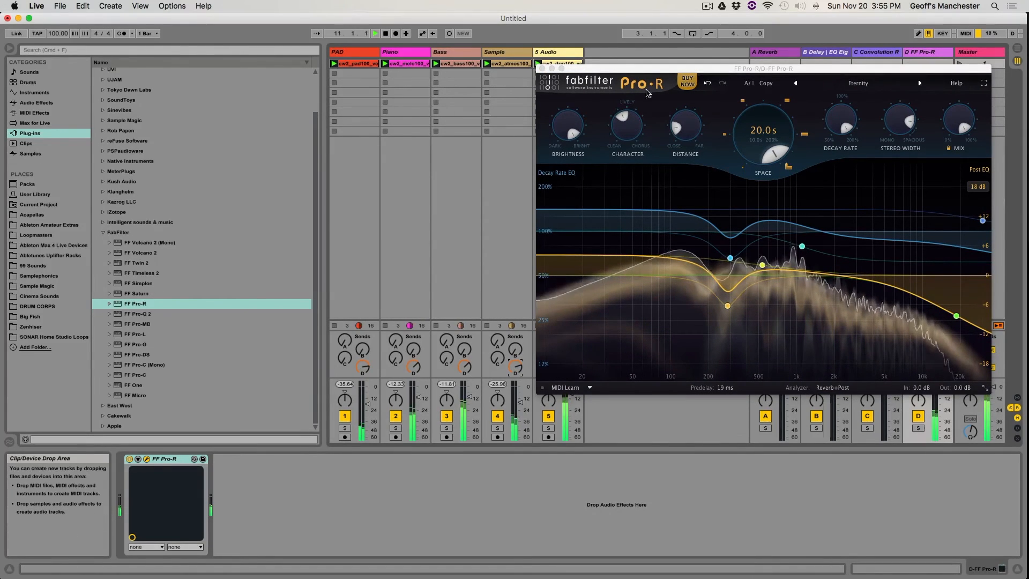
left_click_drag(621, 70, 115, 68)
mouse_move(568, 368)
left_mouse_down()
mouse_move(568, 356)
mouse_move(570, 369)
left_mouse_up()
key("space")
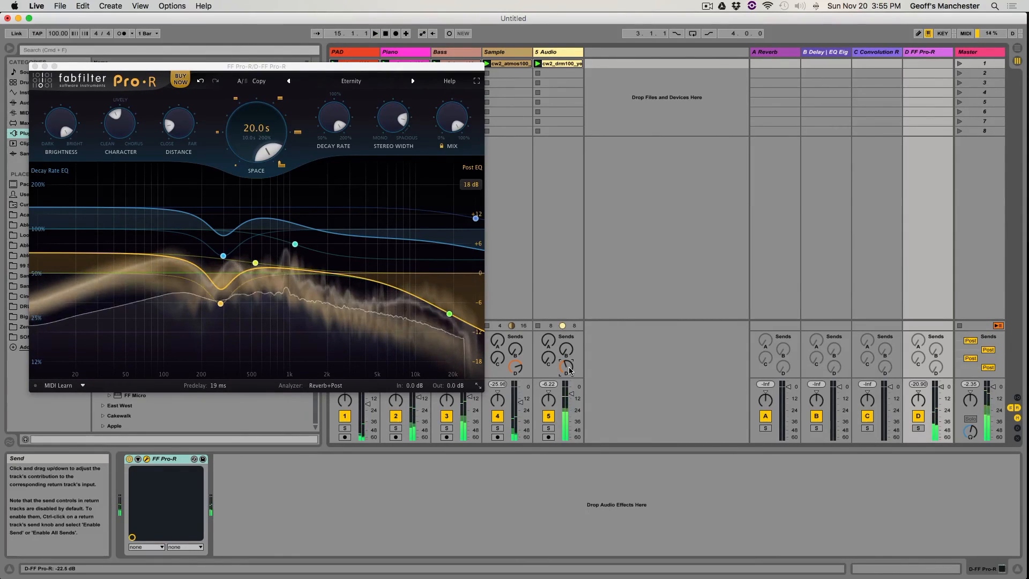
Bypass and re-enable Pro-R on return track D during playback to compare the mix without and with reverb.
left_click(129, 459)
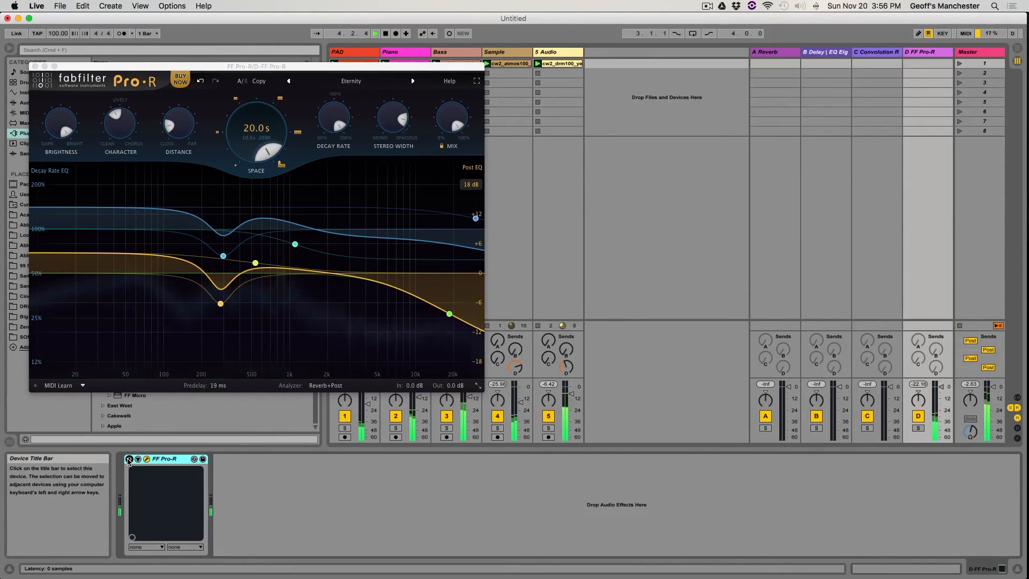
left_click(129, 460)
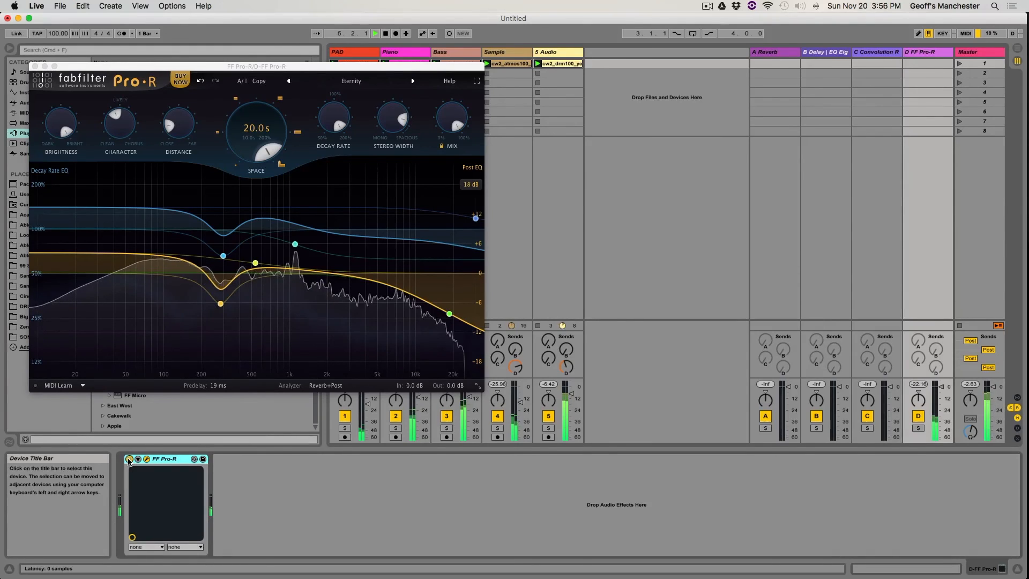
Increase send D on 5 Audio, darken the return reverb's Brightness and raise its Distance, and stop playback.
left_click(566, 366)
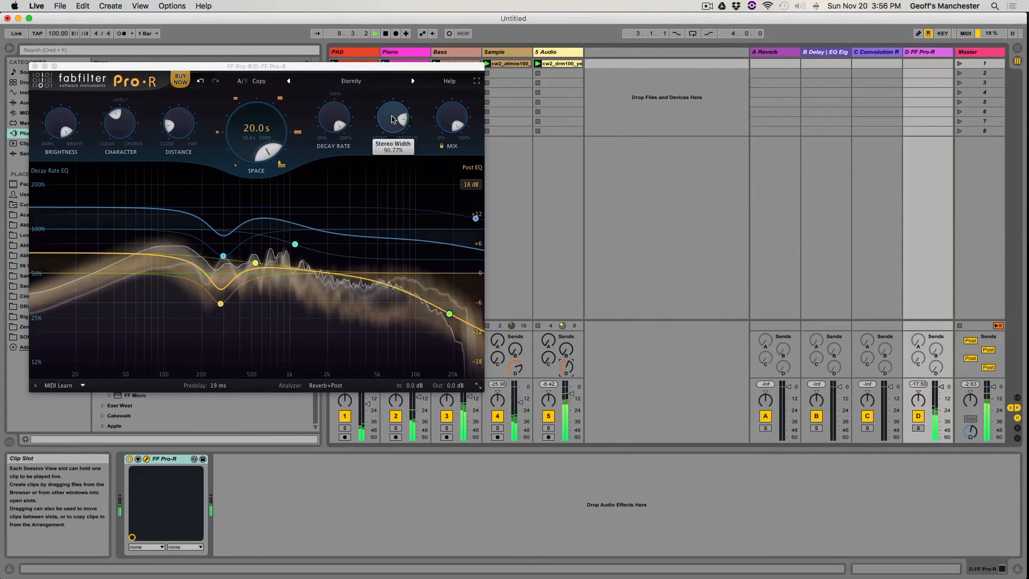
left_click(173, 124)
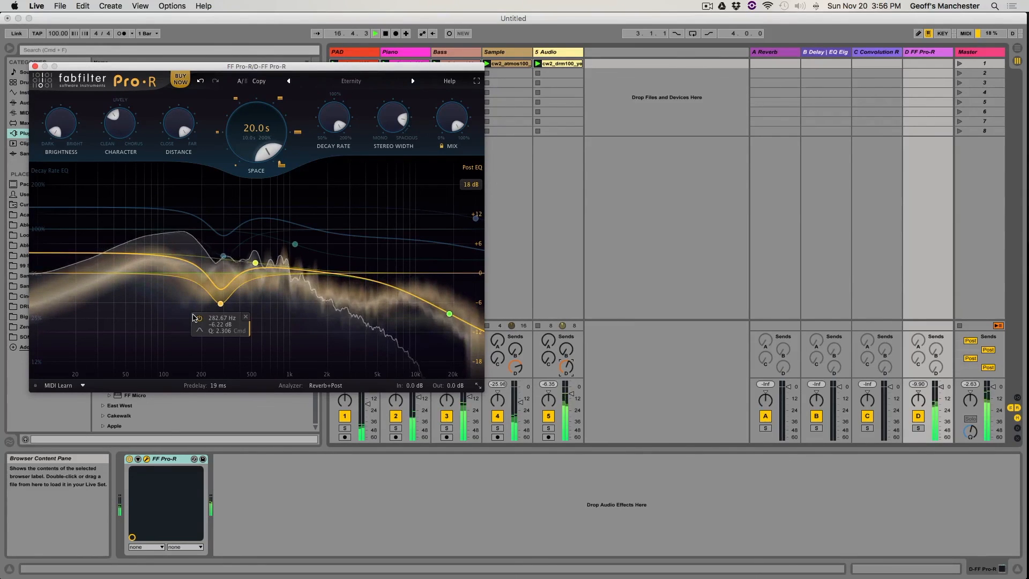
key("space")
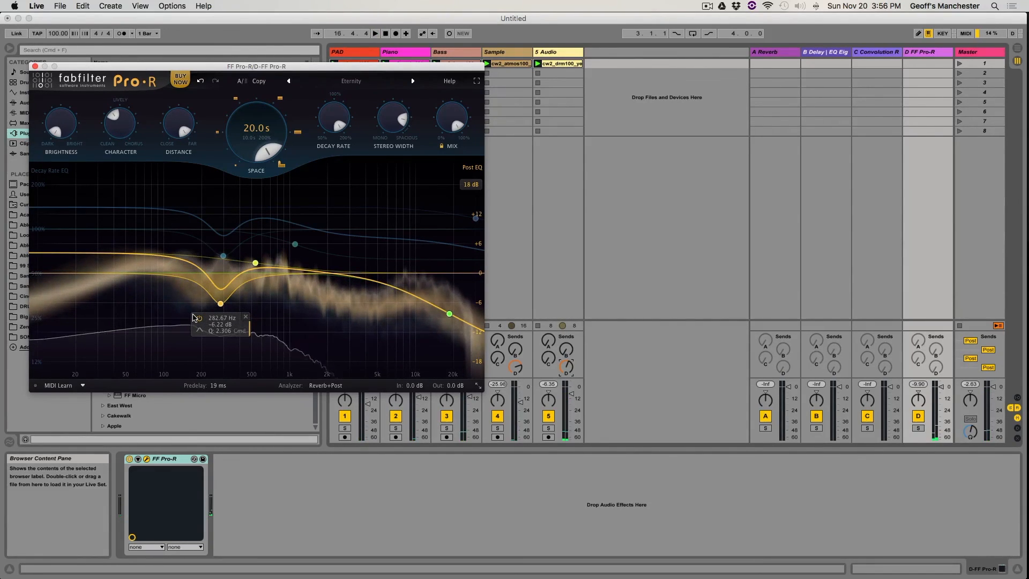